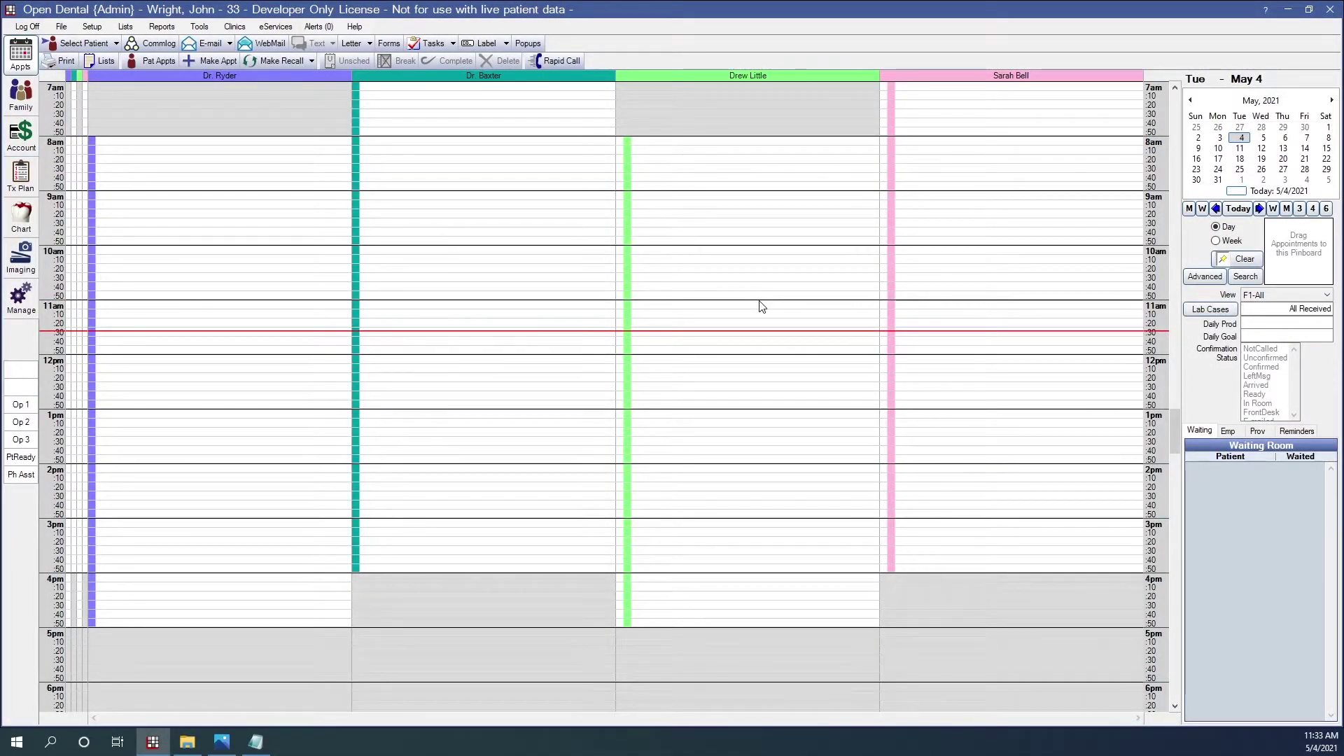
# - Bring the SampleEOB.png explanation of benefits image to the front in Photos
pyautogui.click(227, 748)
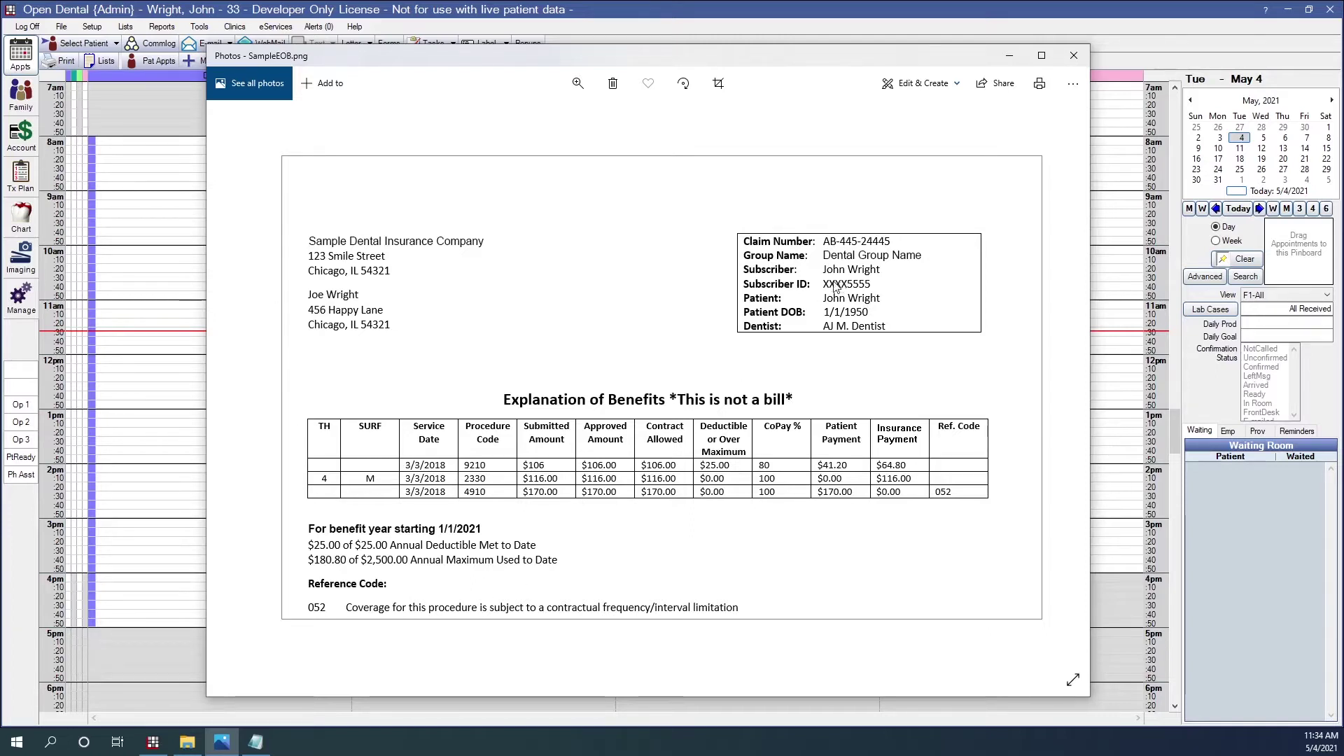
# - Find the patient by last name and open their sent $392.00 claim from the Account module
pyautogui.click(135, 248)
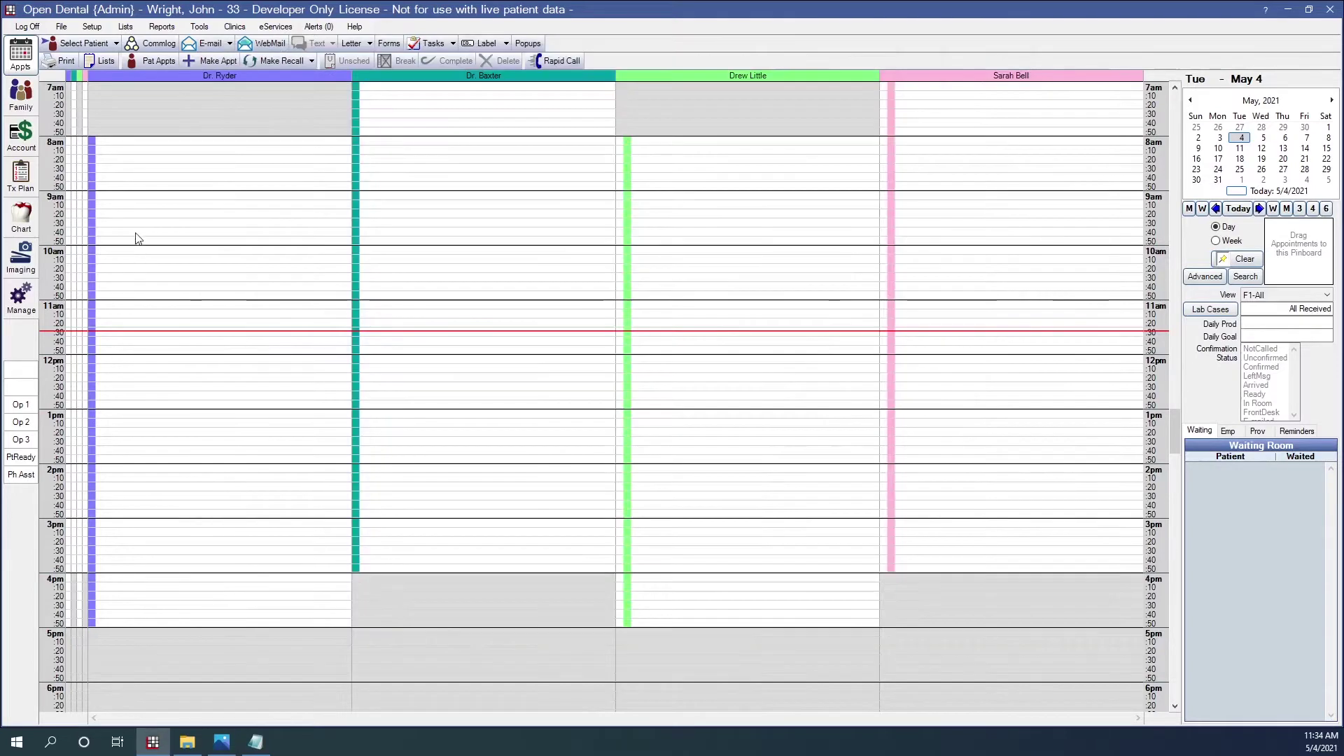
pyautogui.click(81, 42)
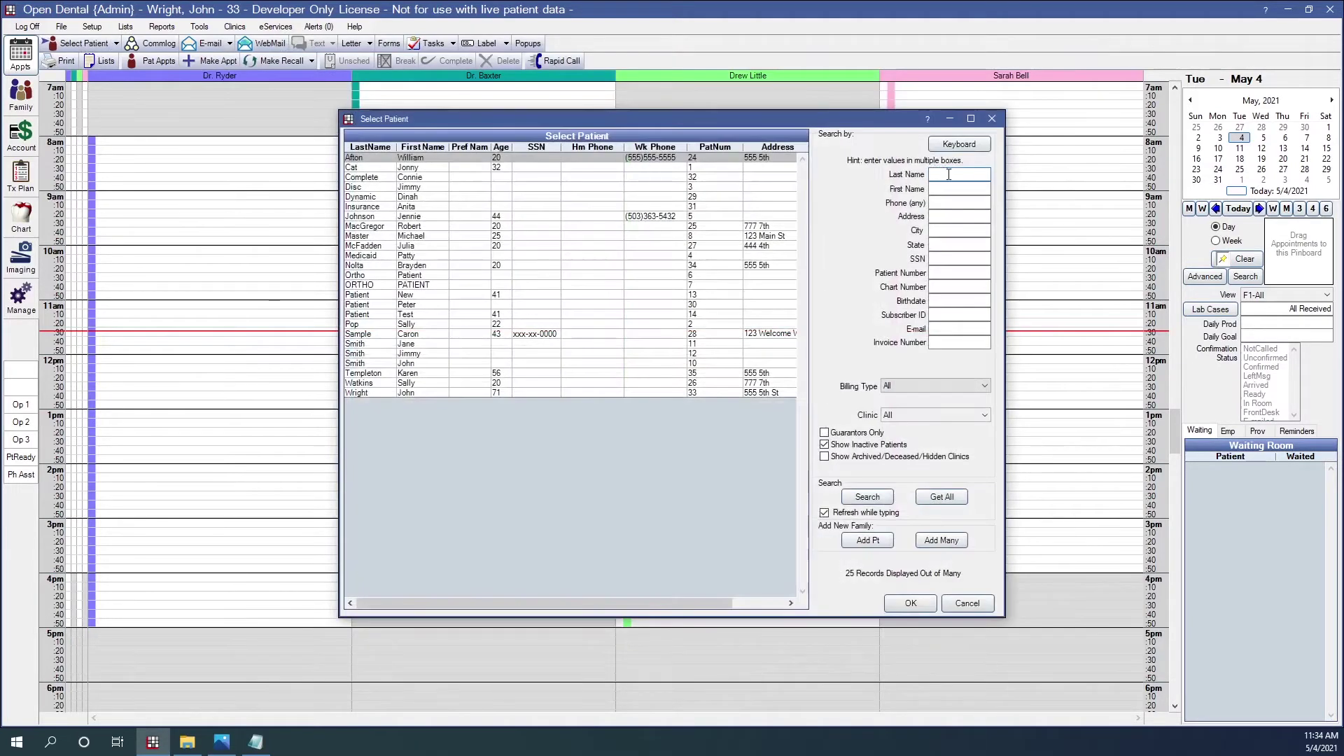
pyautogui.write('wright')
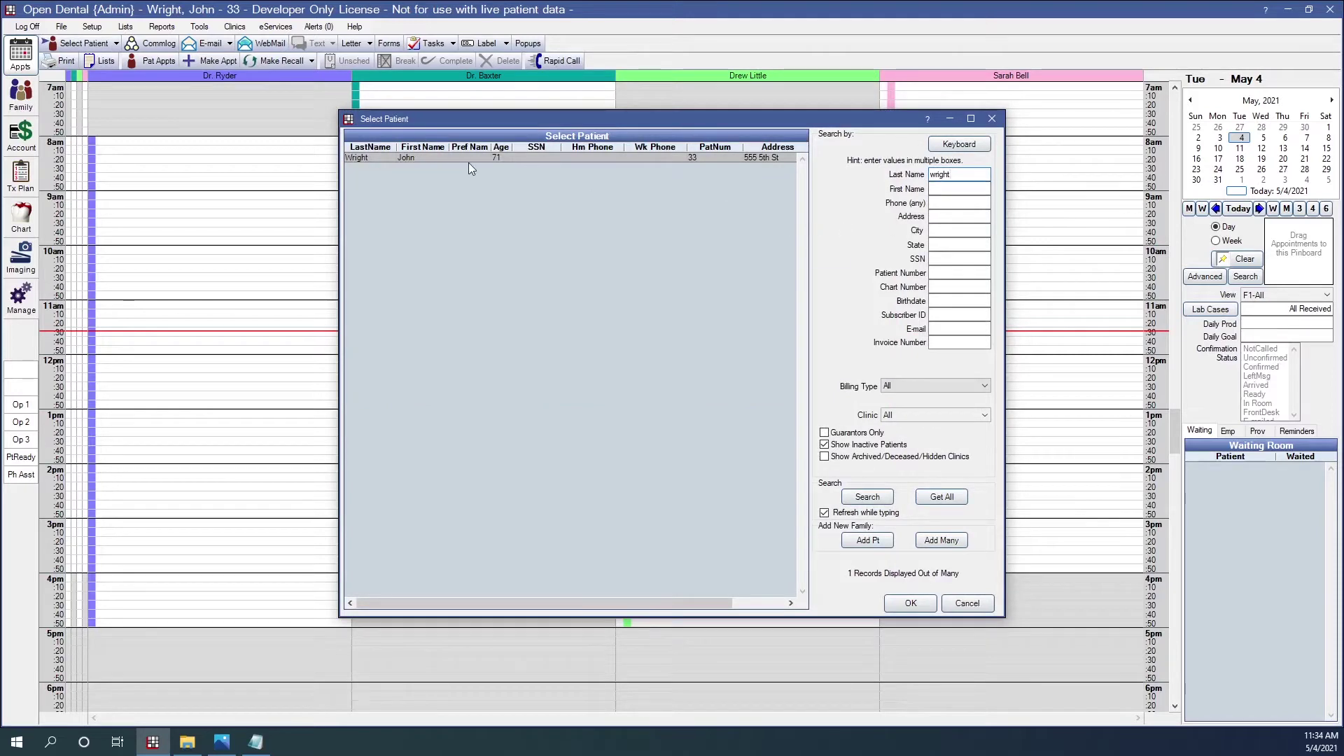
pyautogui.click(910, 602)
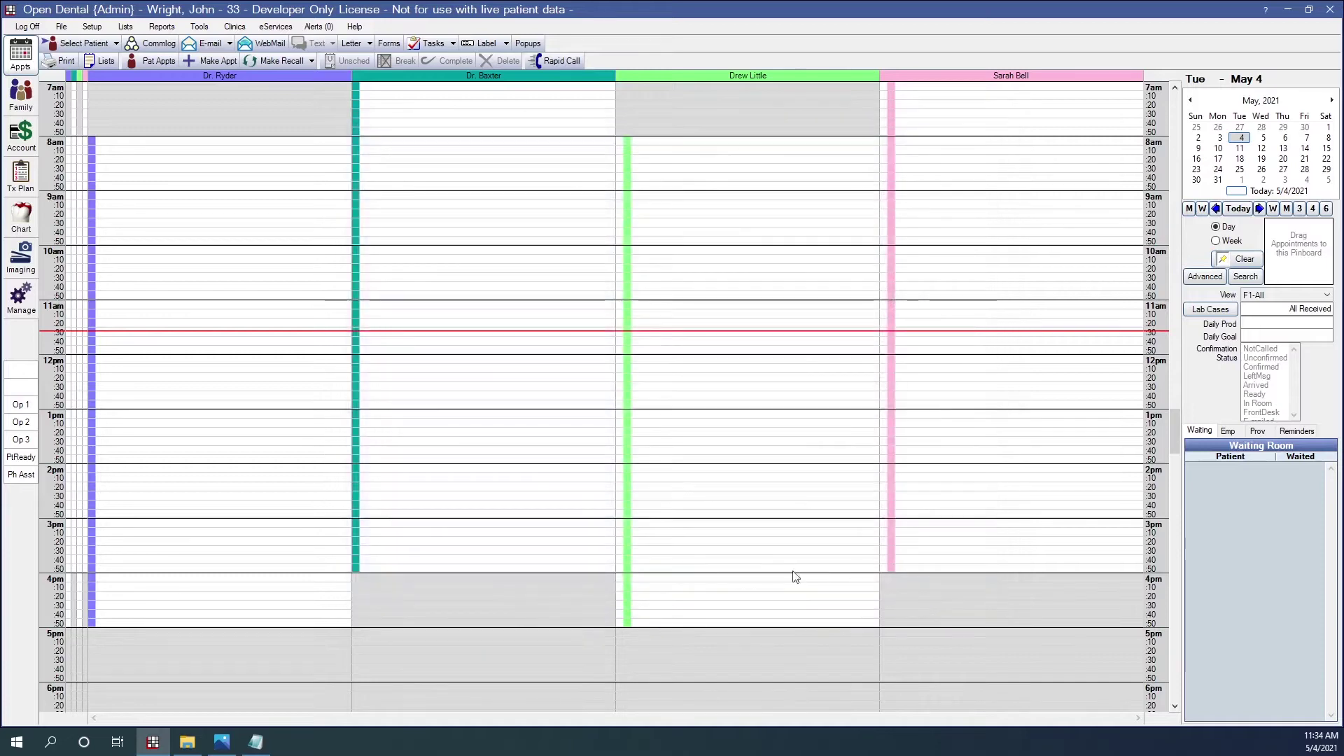
pyautogui.click(21, 133)
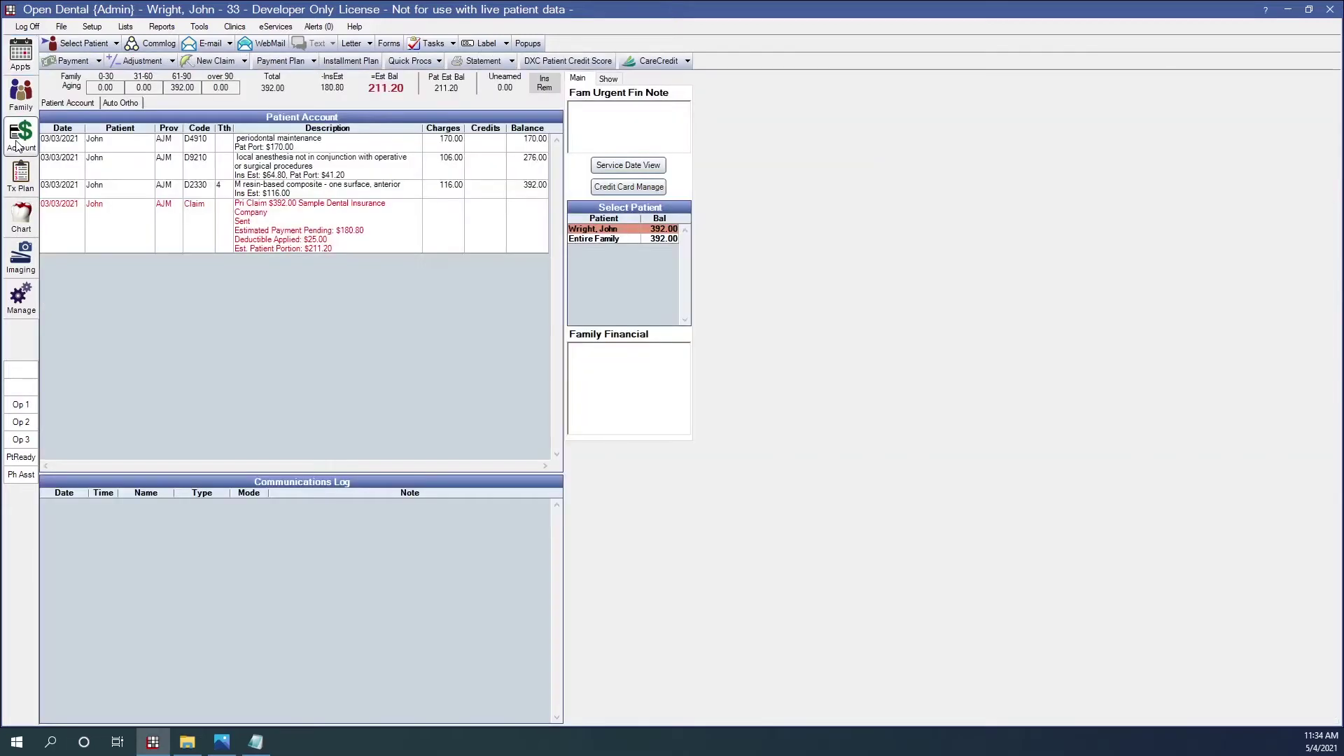
pyautogui.doubleClick(287, 237)
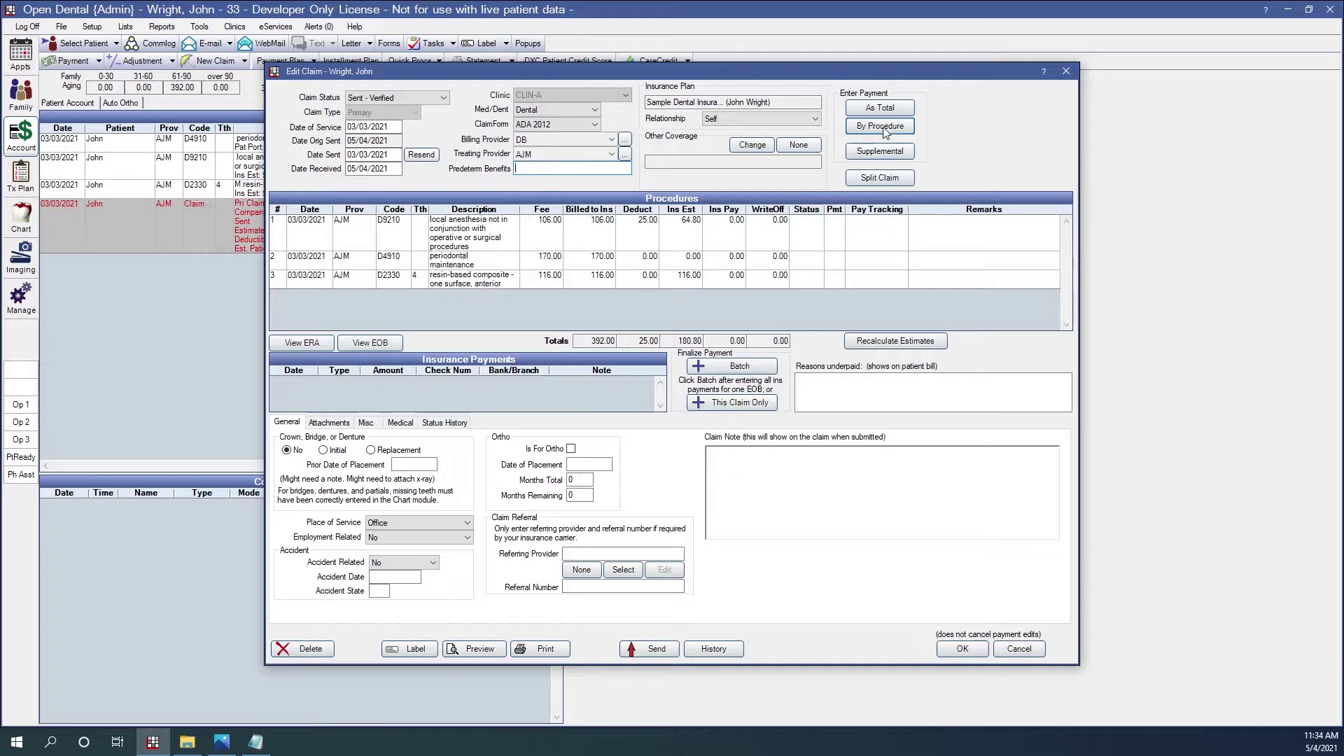
# - Enter per-procedure insurance payments of 64.80, 0.00 and 116.00, checked against the EOB
pyautogui.click(883, 128)
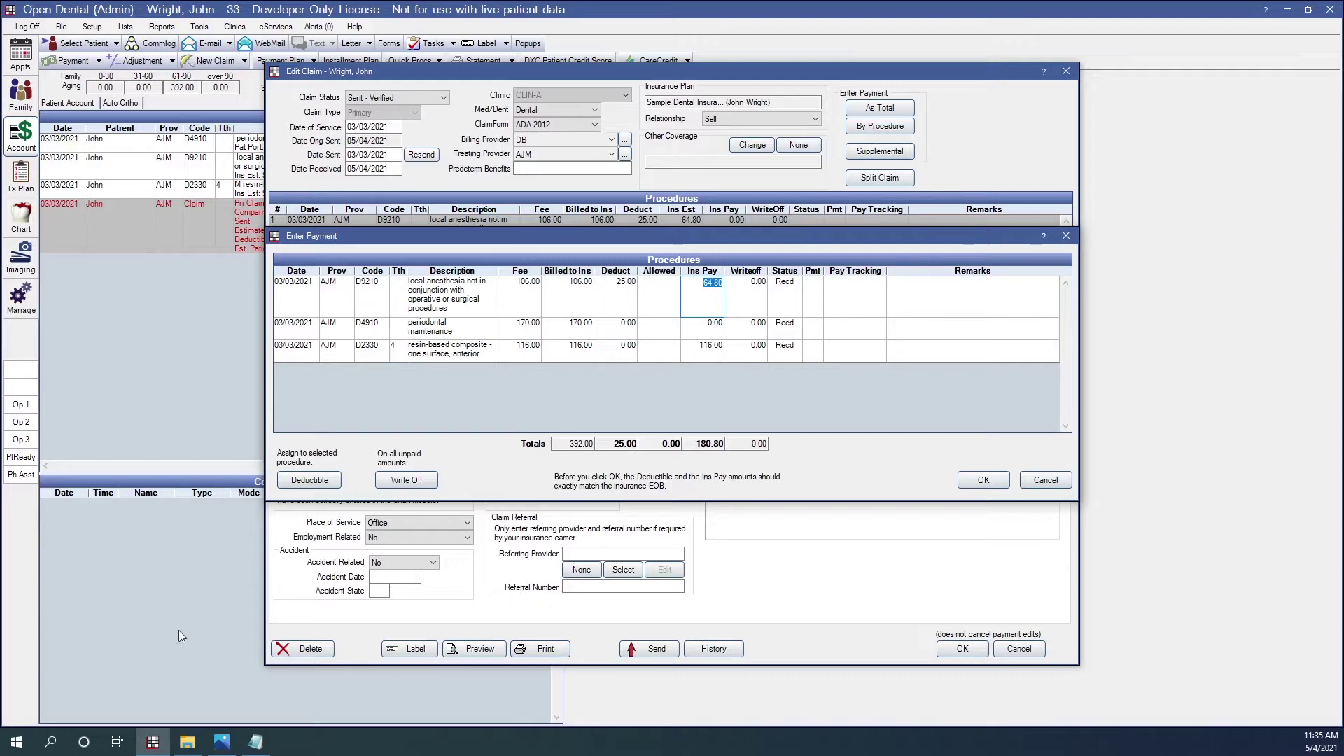
pyautogui.click(221, 743)
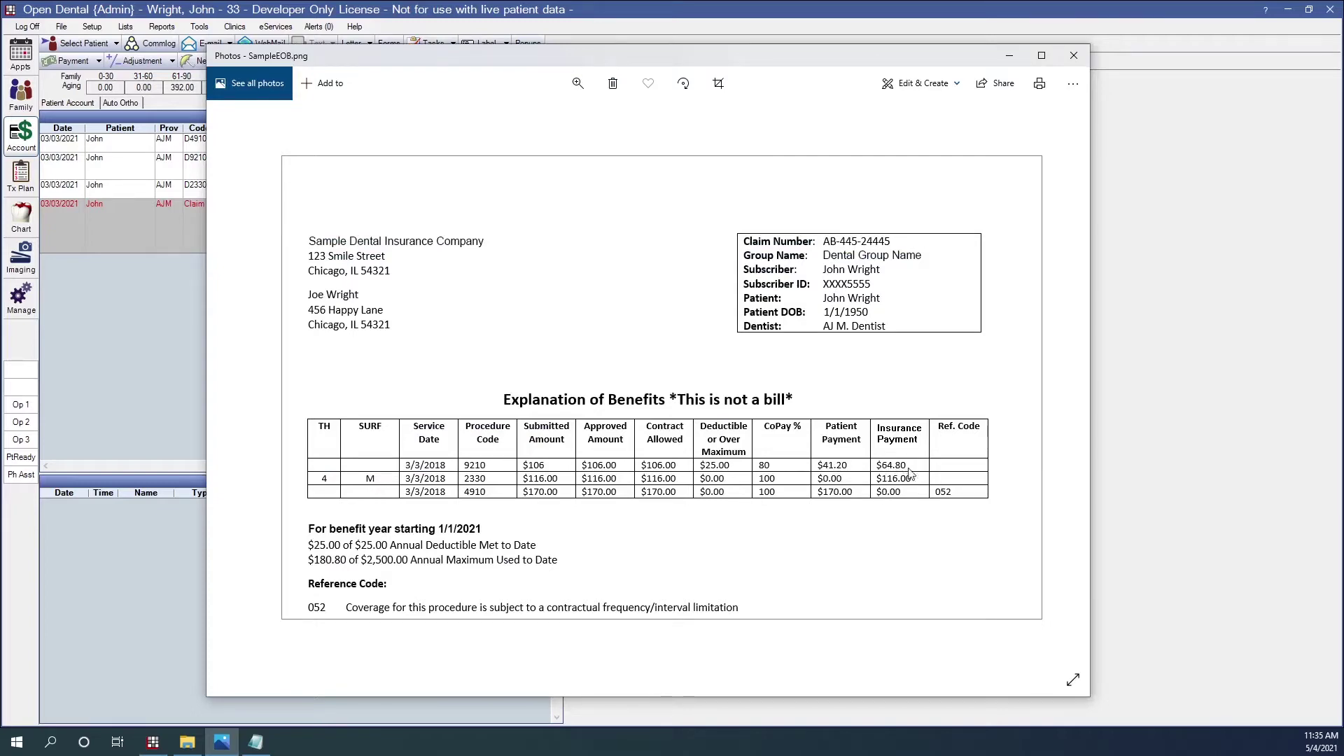
pyautogui.click(1011, 60)
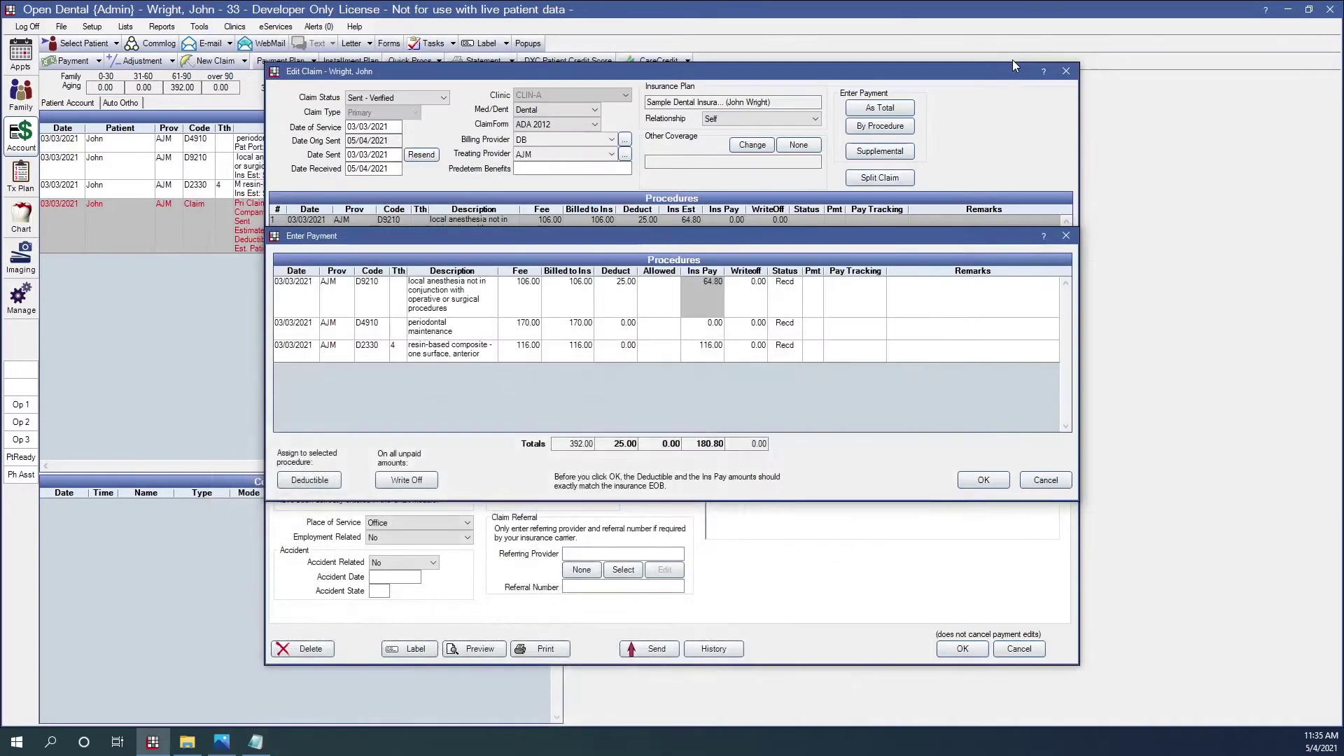
pyautogui.click(712, 326)
pyautogui.click(711, 347)
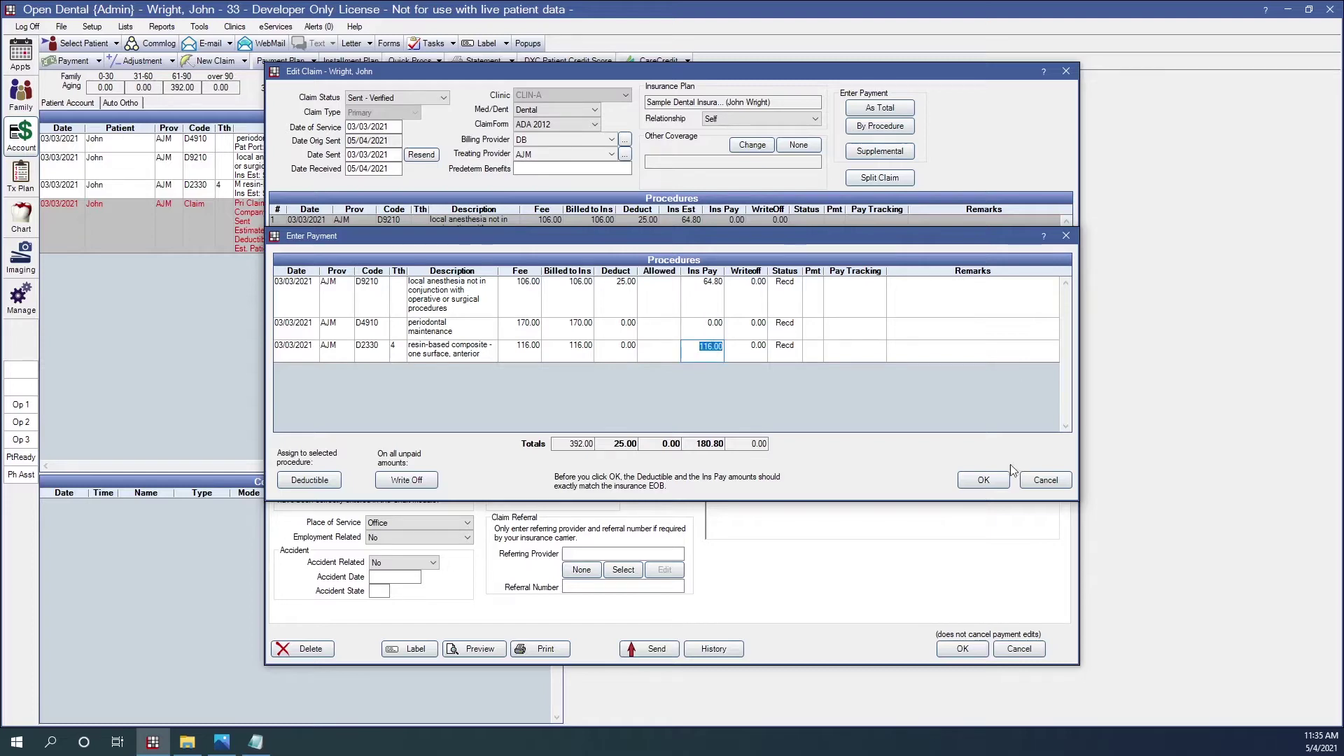
# - Finalize the 180.80 payment for this claim only as check number 1234
pyautogui.click(990, 480)
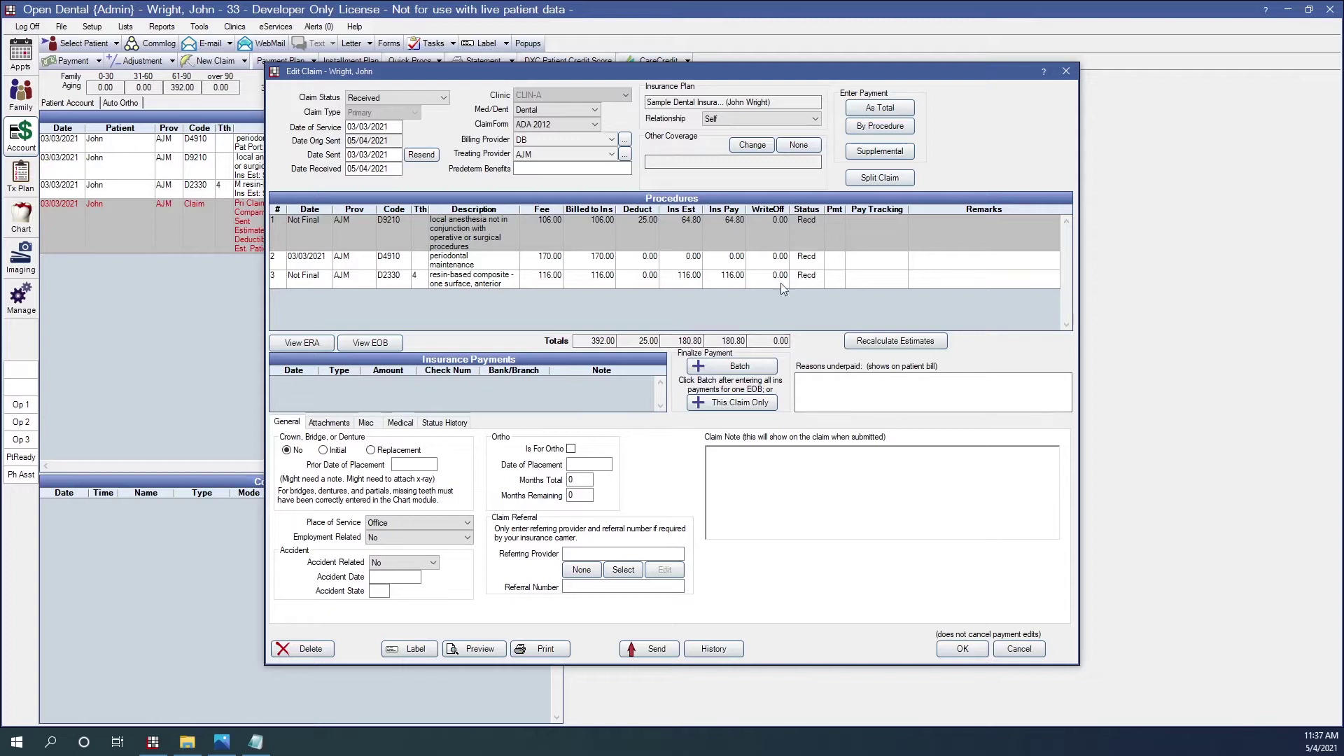
pyautogui.click(748, 406)
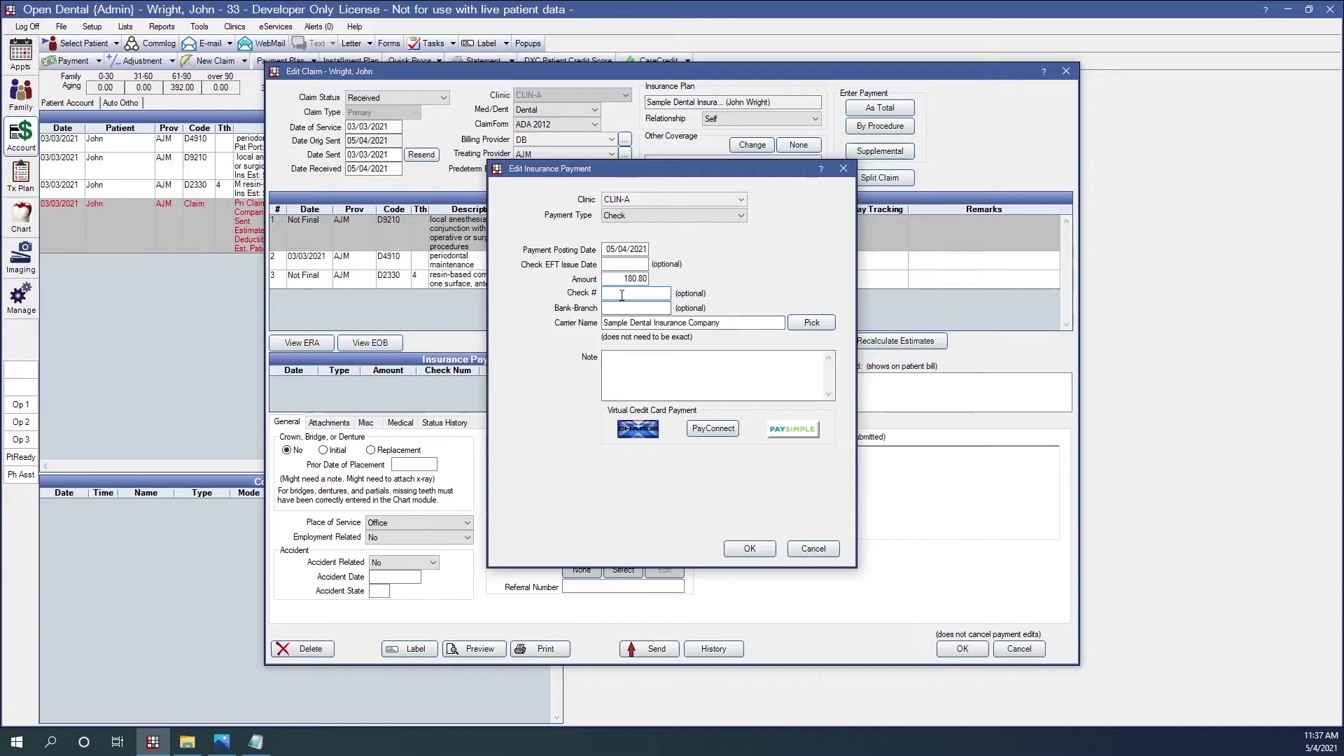
pyautogui.write('1234')
pyautogui.click(750, 549)
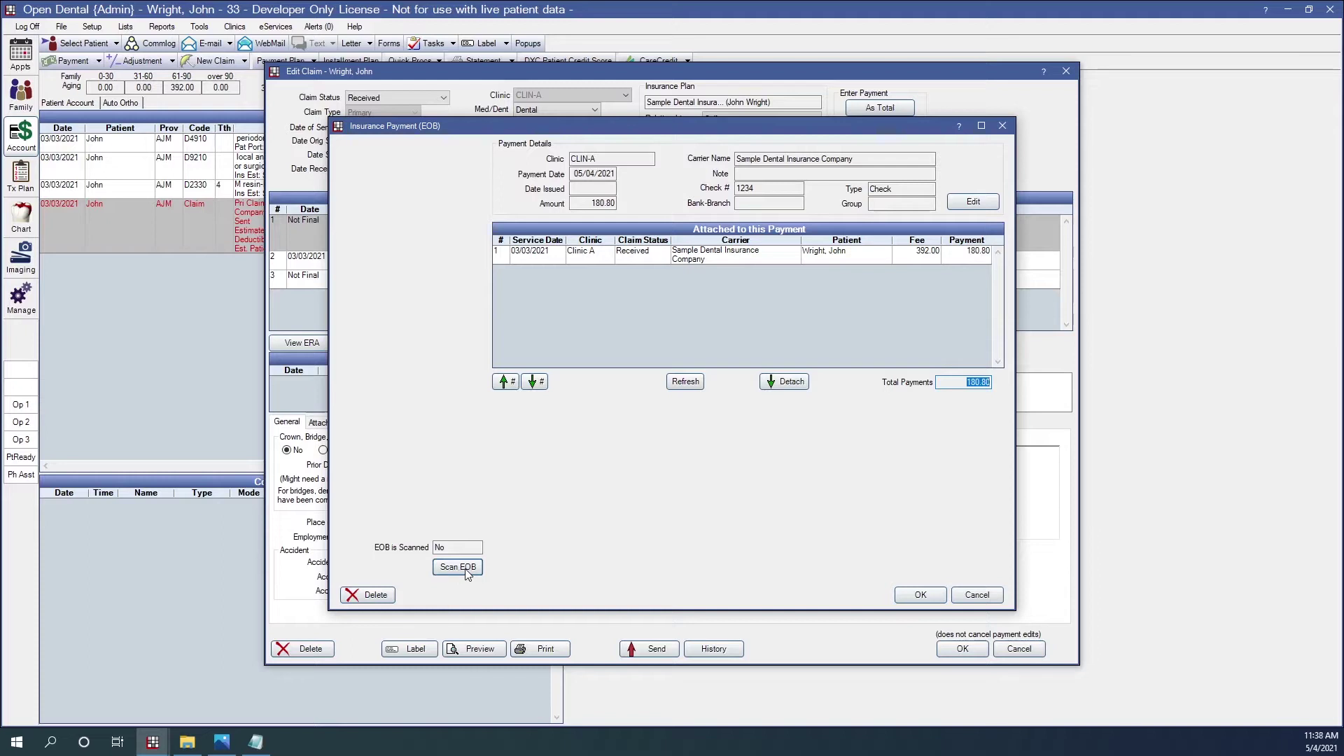
pyautogui.click(921, 595)
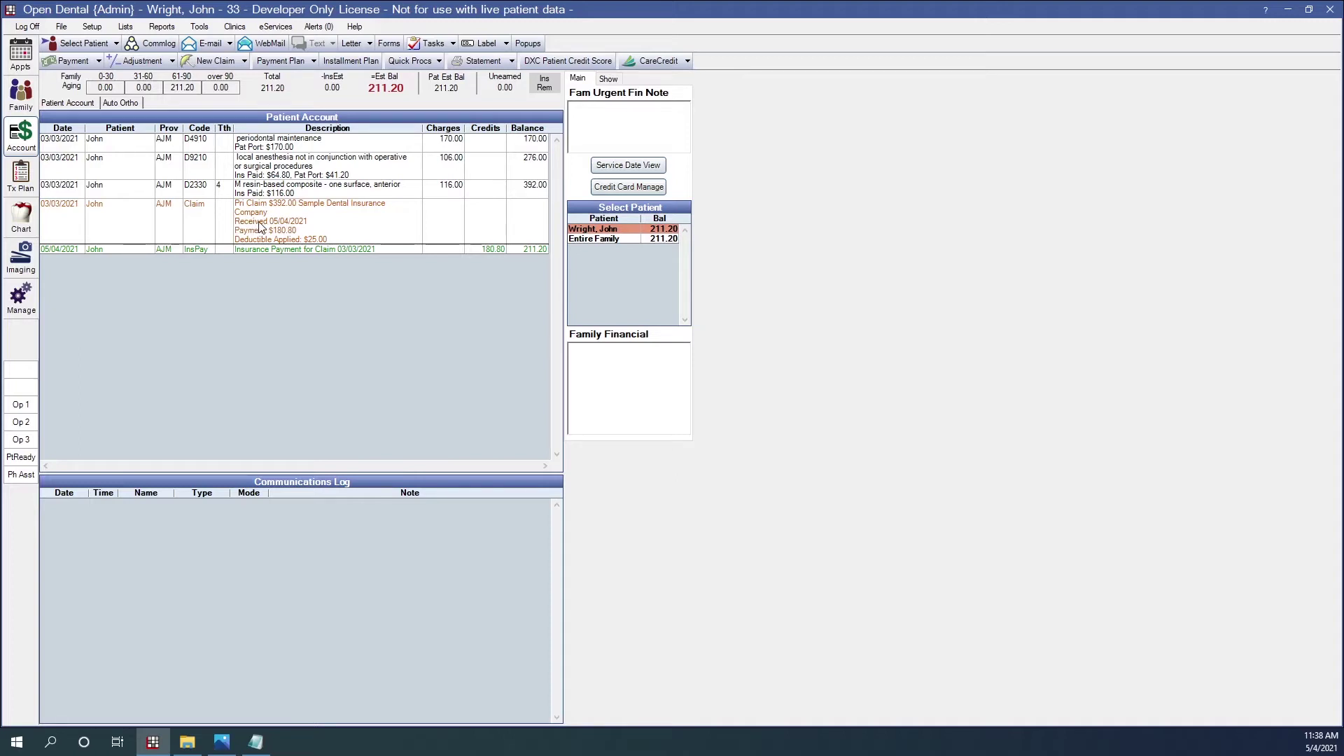
pyautogui.click(259, 221)
# - Look up the next patient by last name and open their $1,200.00 D2740 crown claim
pyautogui.click(78, 44)
pyautogui.write('tem')
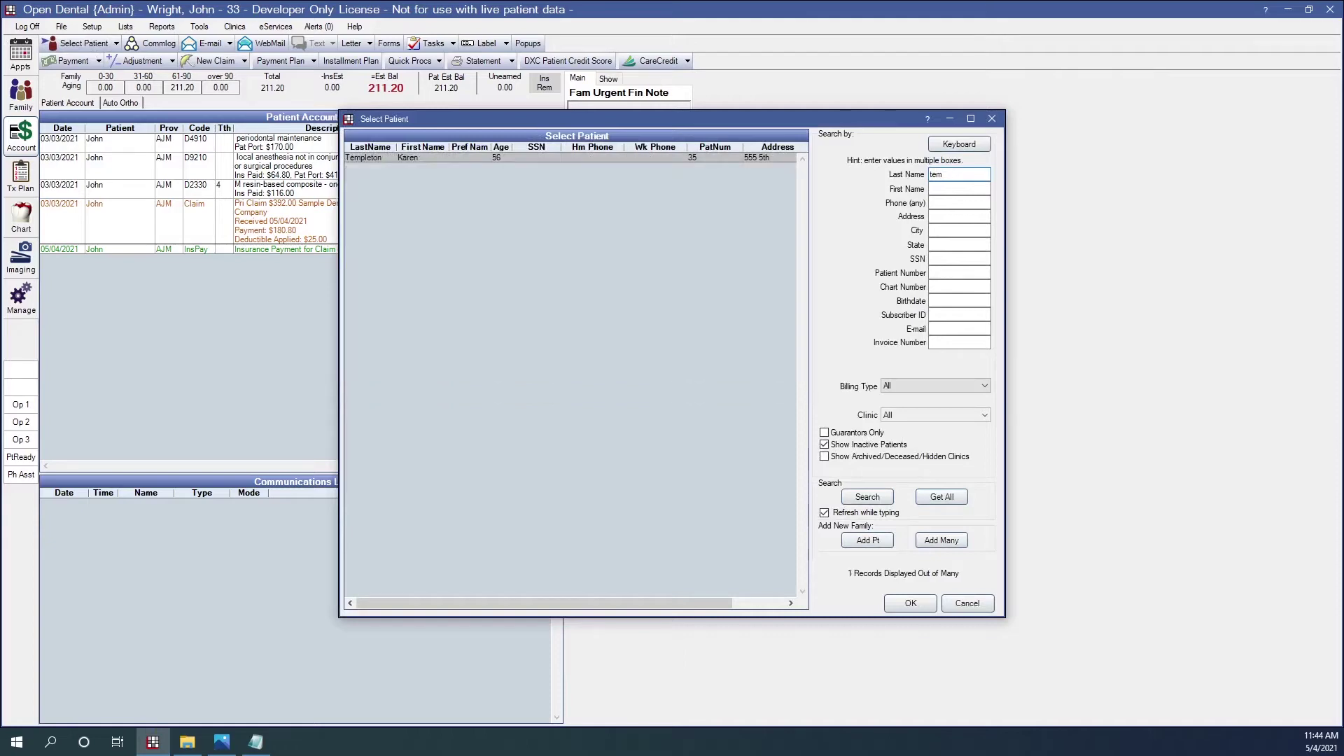
pyautogui.doubleClick(416, 158)
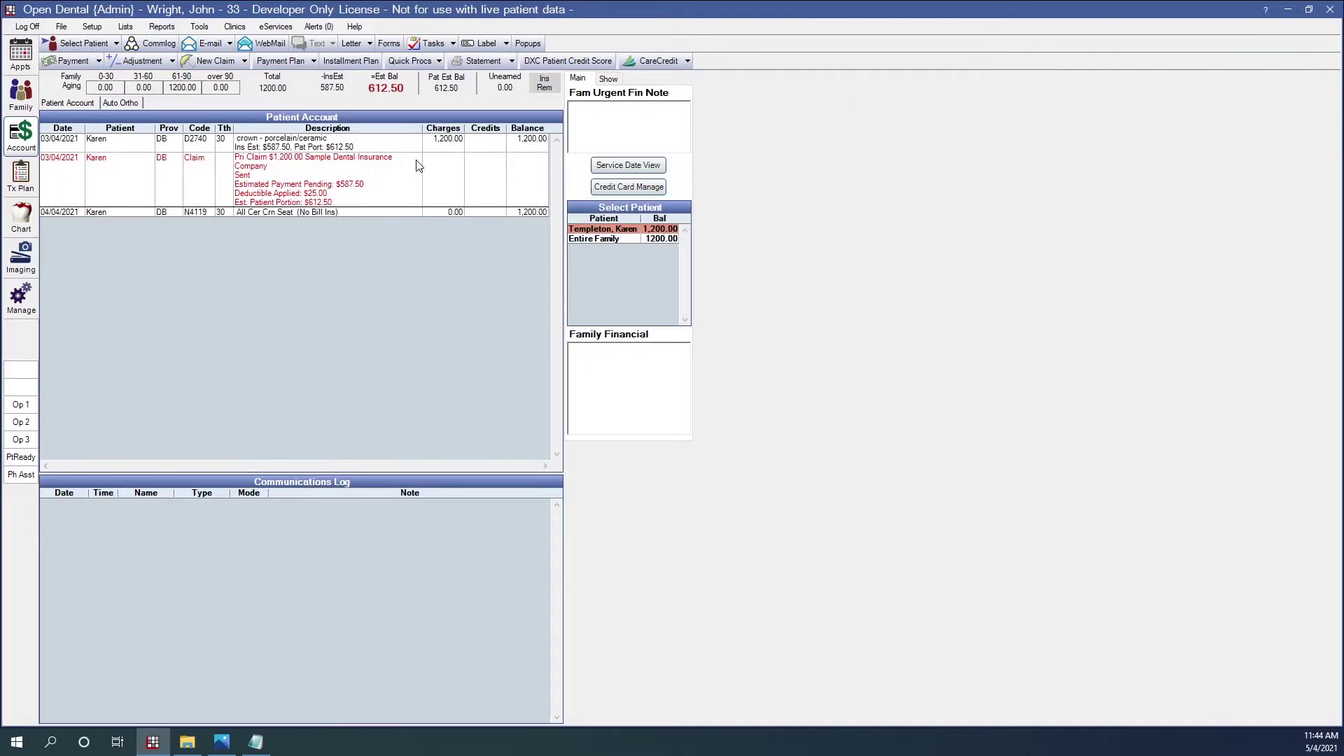
pyautogui.click(264, 190)
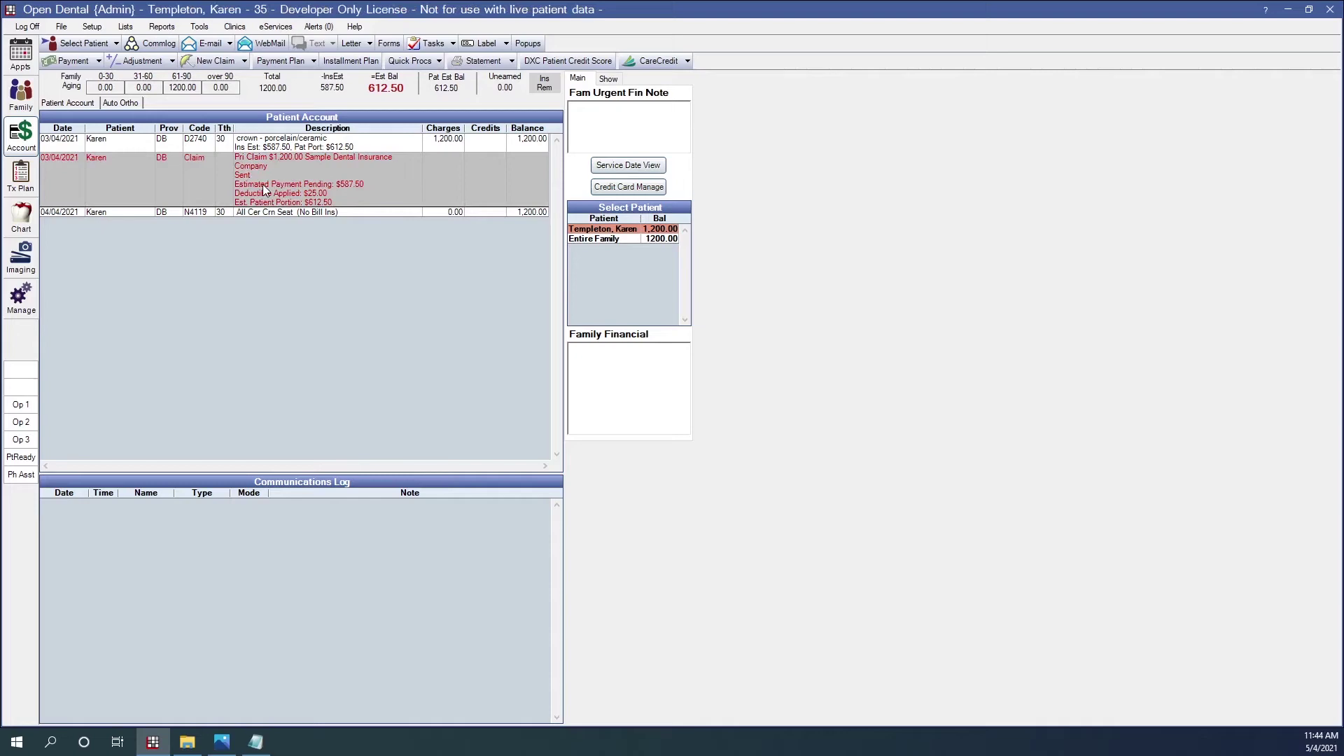
pyautogui.doubleClick(264, 189)
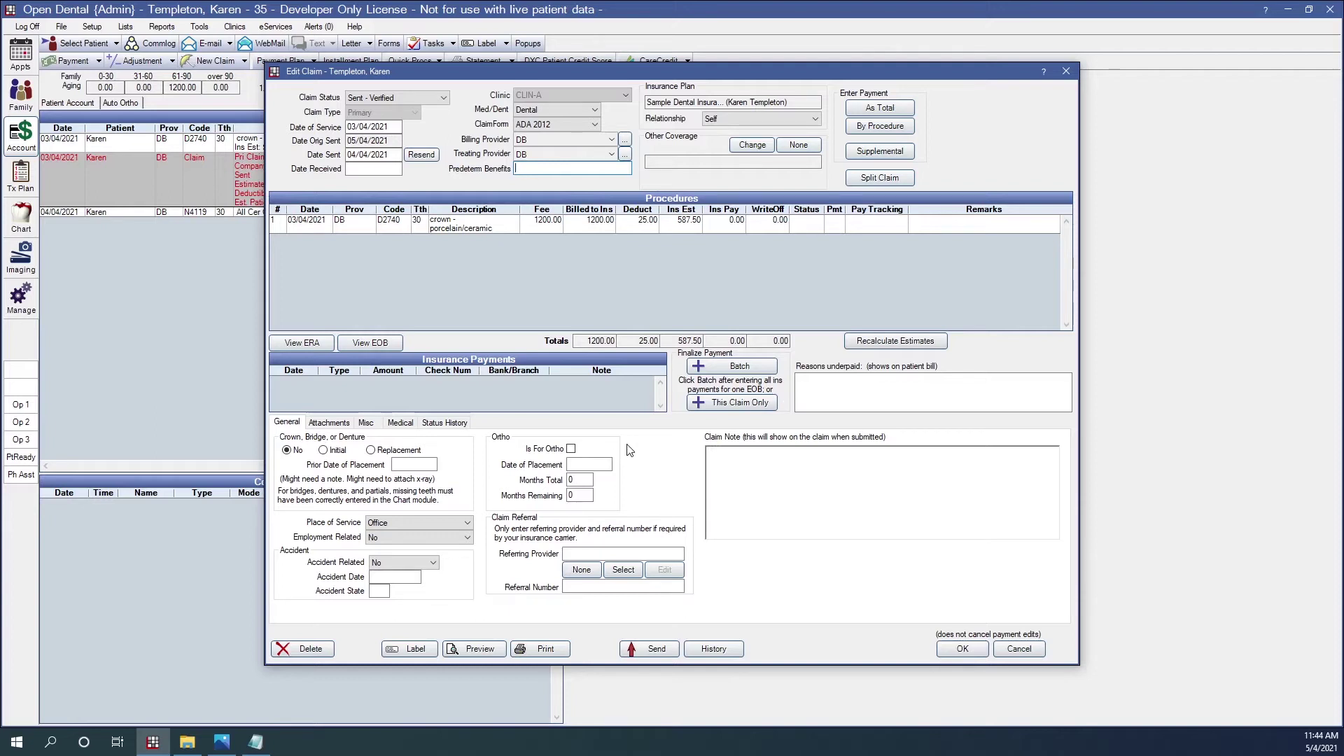
# - Enter the 587.50 crown payment by procedure and save the claim as Received
pyautogui.click(893, 130)
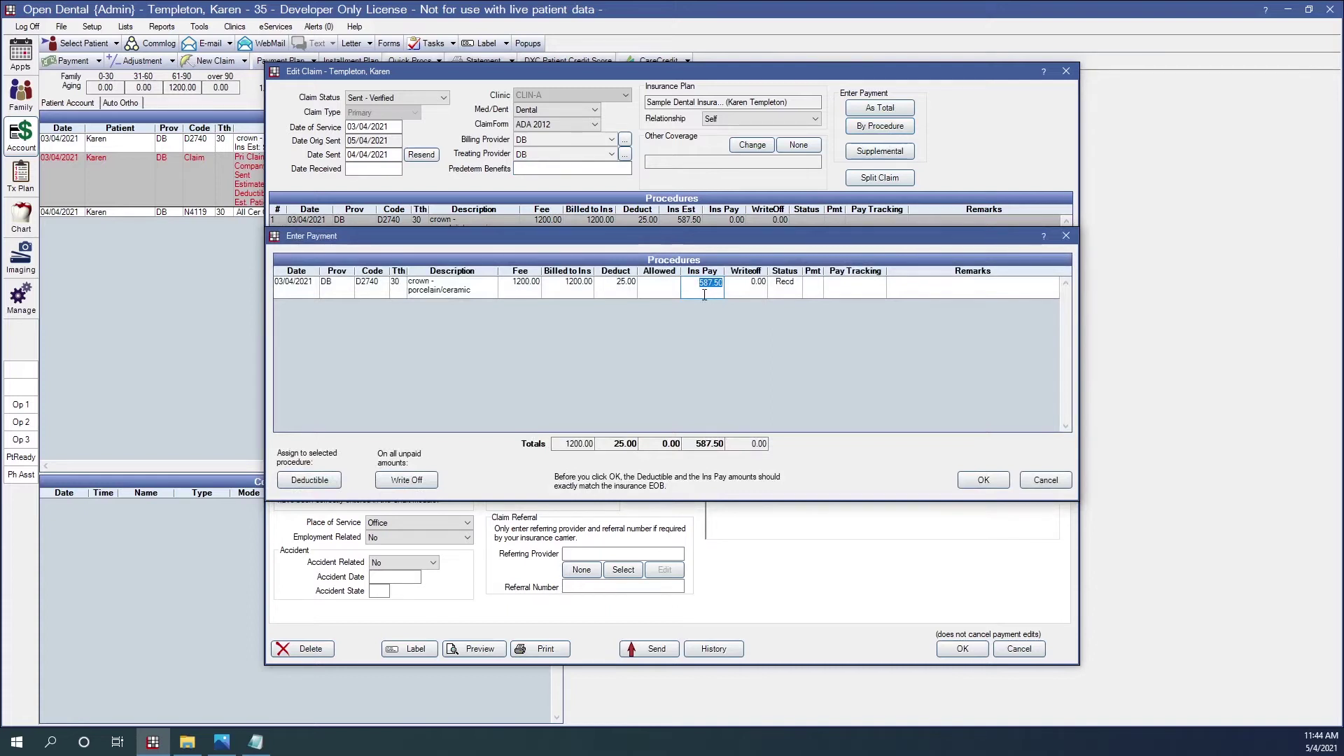
pyautogui.click(983, 480)
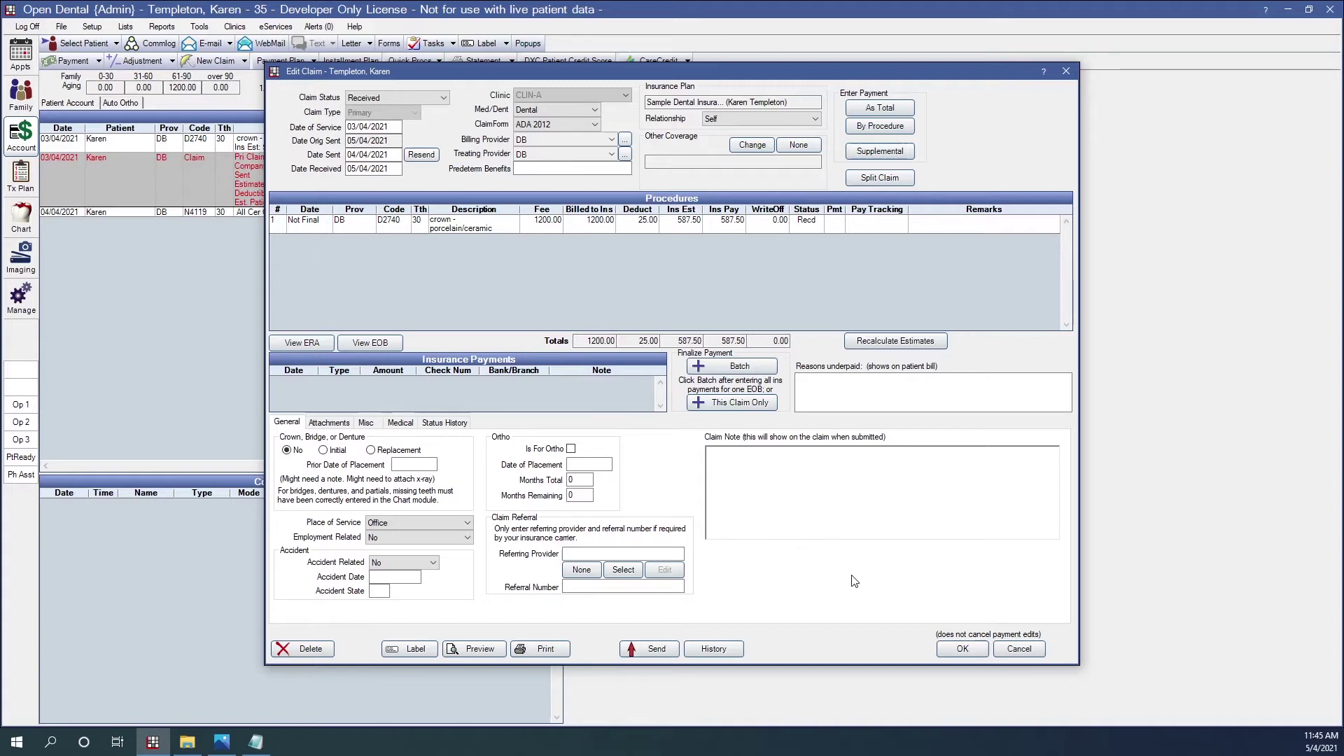
pyautogui.click(972, 650)
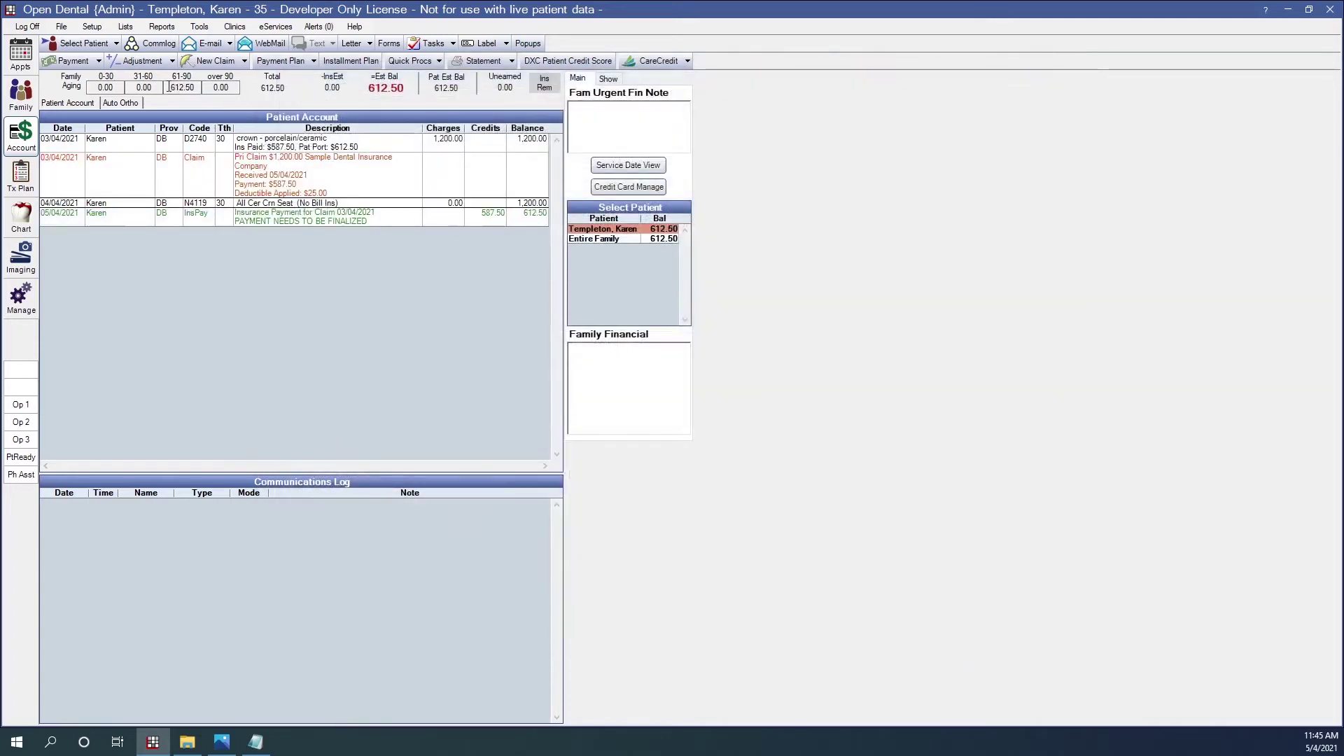
# - Search for the third patient by first name and load their account ledger
pyautogui.click(73, 43)
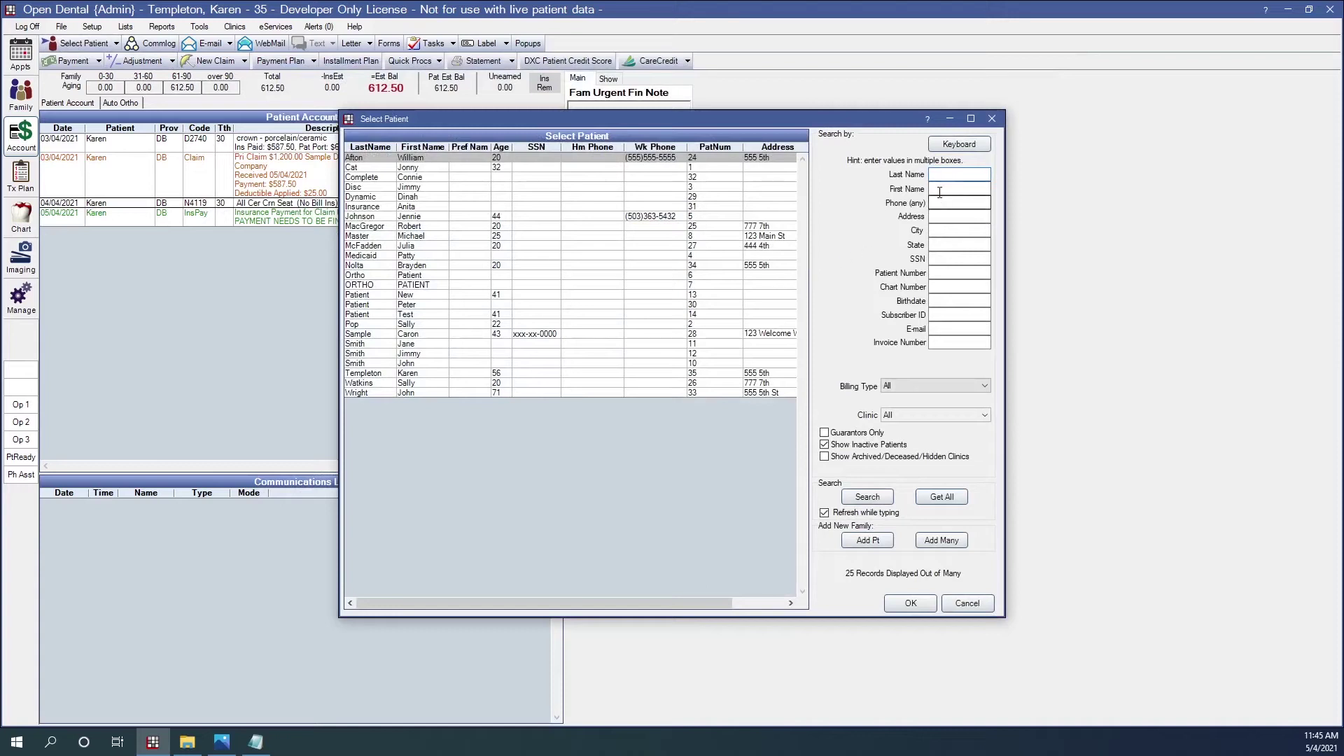
pyautogui.write('br')
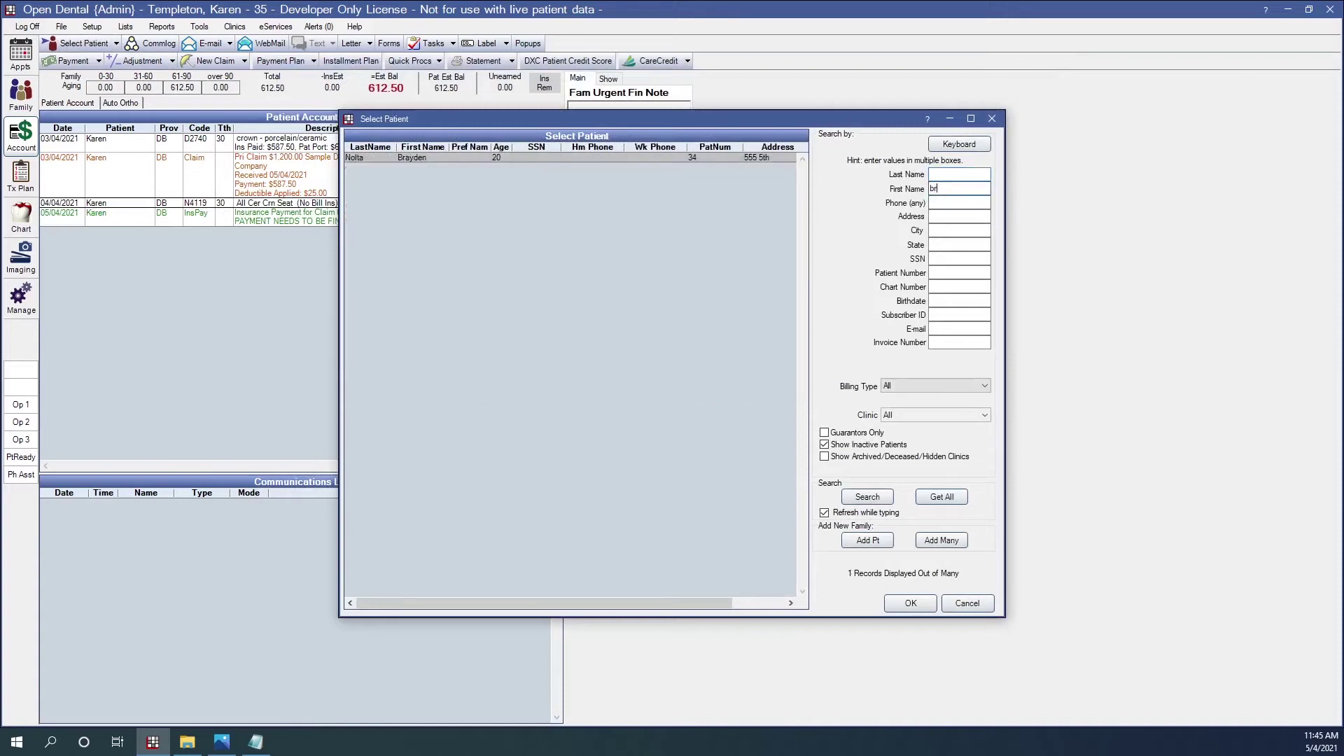
pyautogui.write('ay')
pyautogui.doubleClick(468, 159)
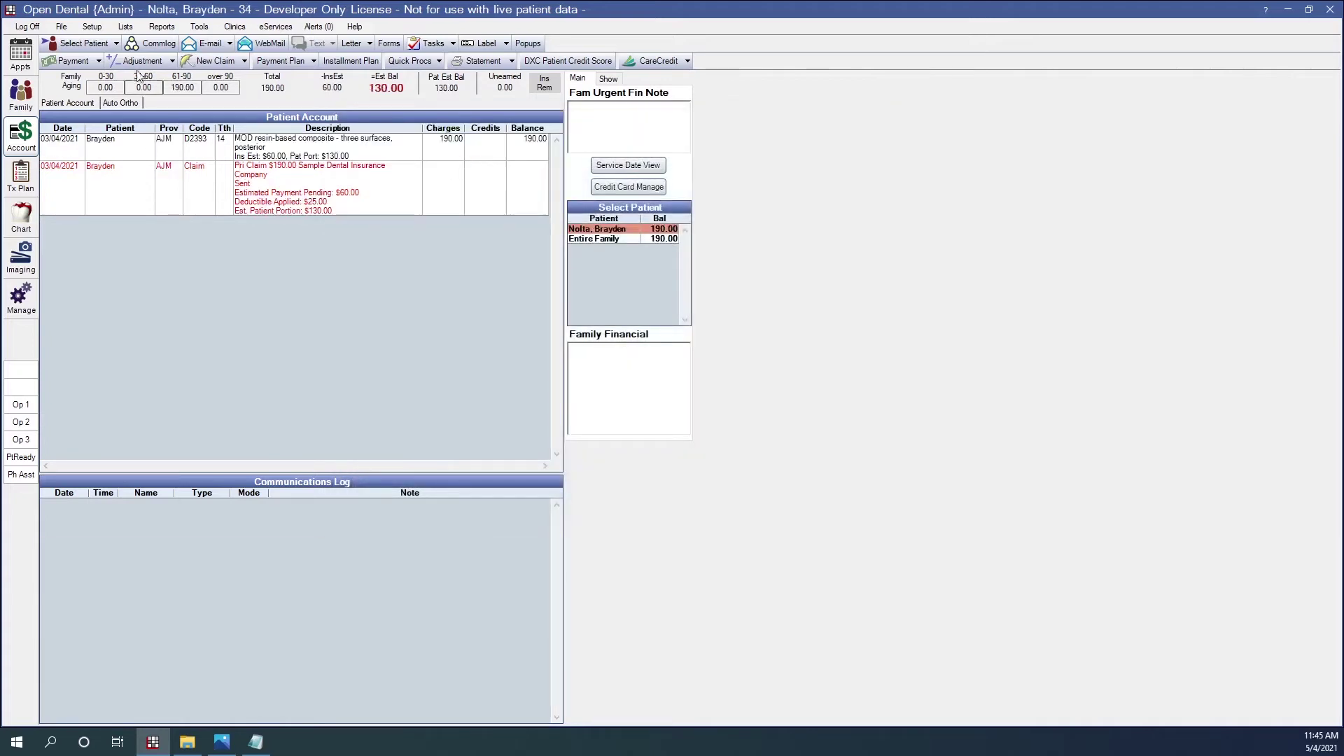
# - Open the $190.00 D2393 claim and accept a 60.00 insurance payment by procedure
pyautogui.doubleClick(269, 200)
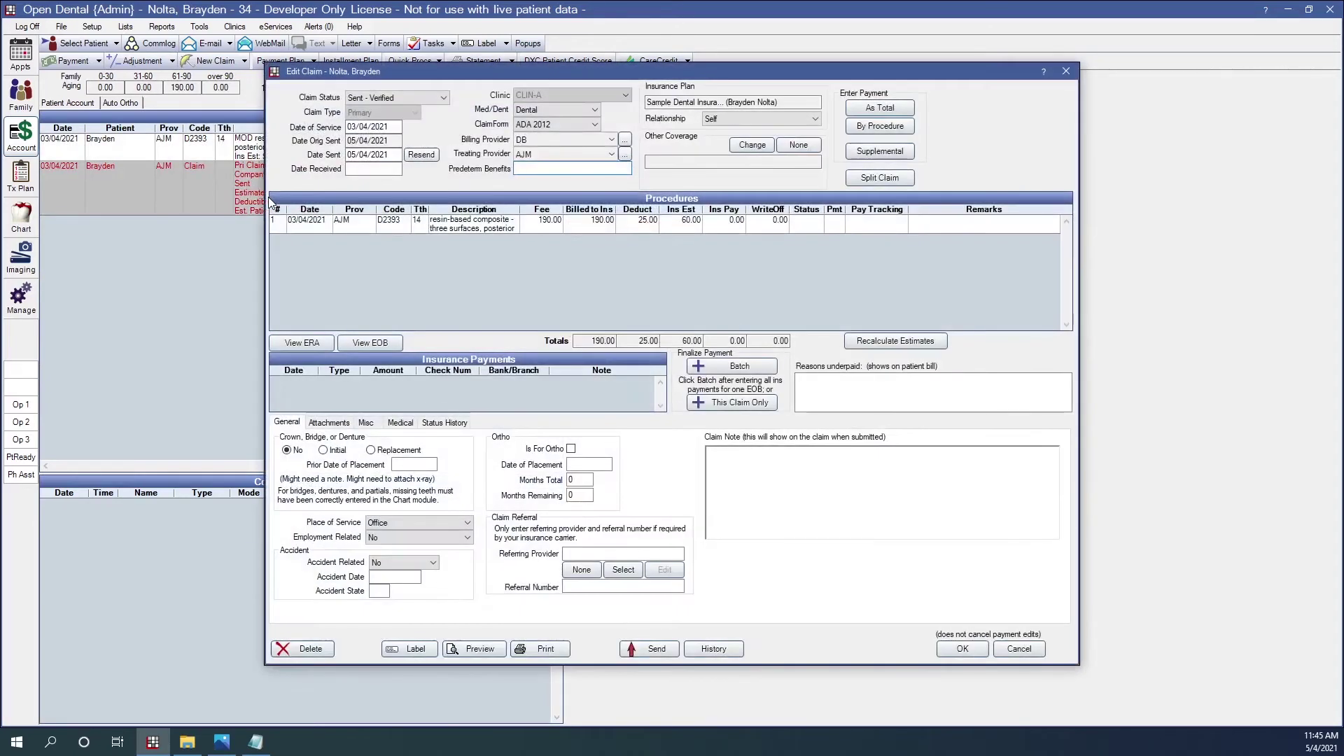
pyautogui.click(882, 126)
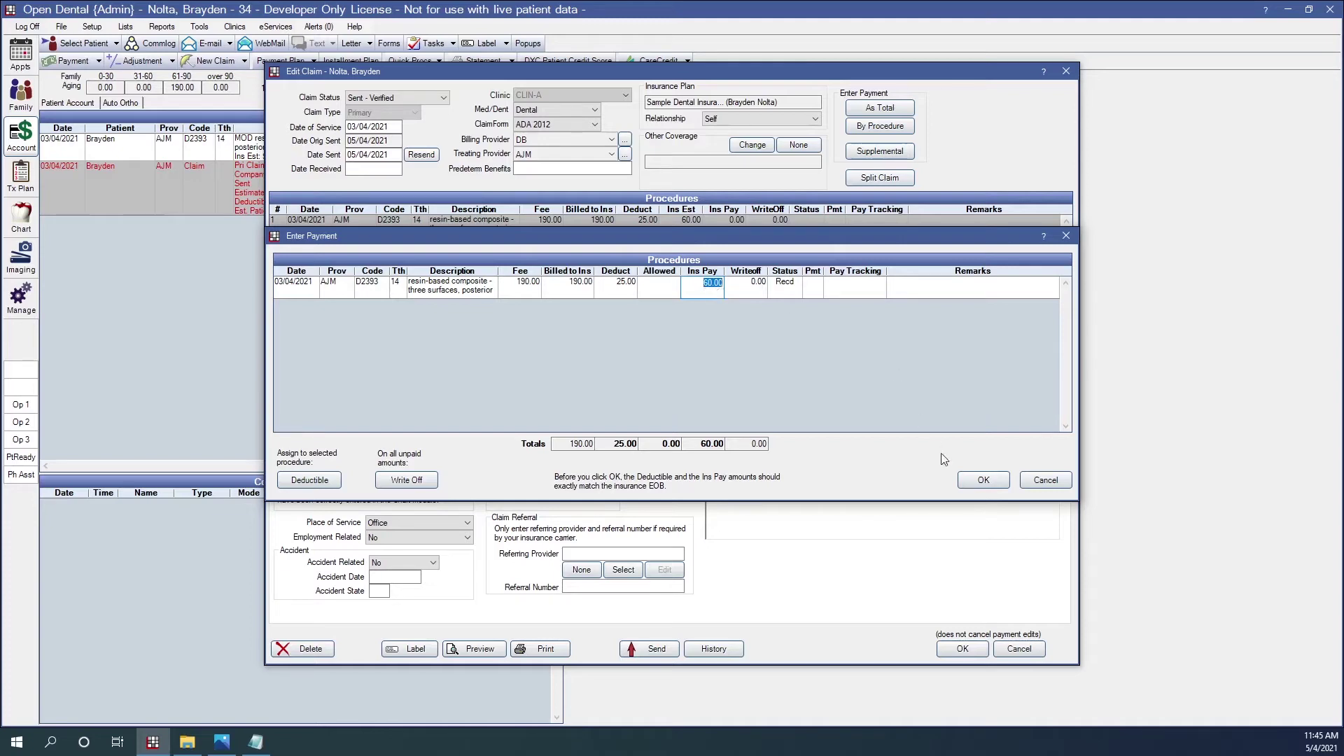
pyautogui.click(984, 480)
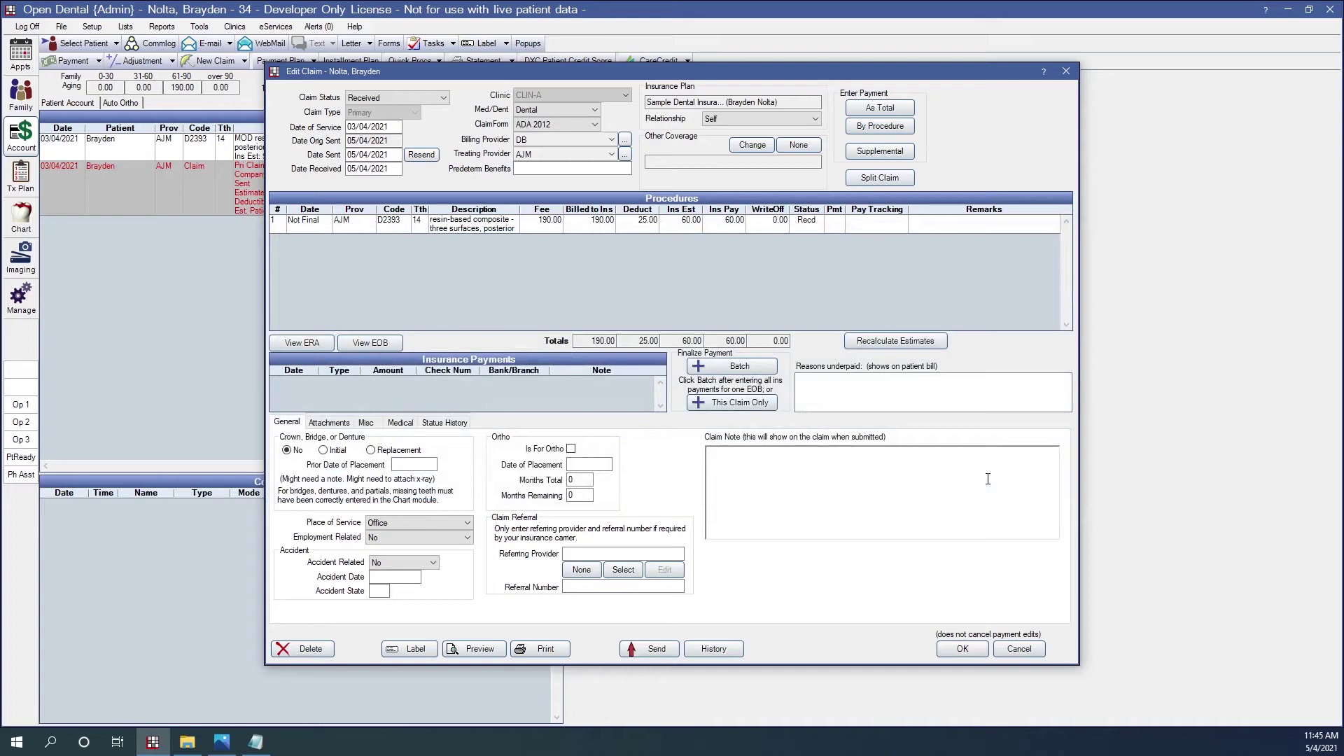
# - Finalize both claims with batch check 1234 totalling 647.50
pyautogui.click(736, 371)
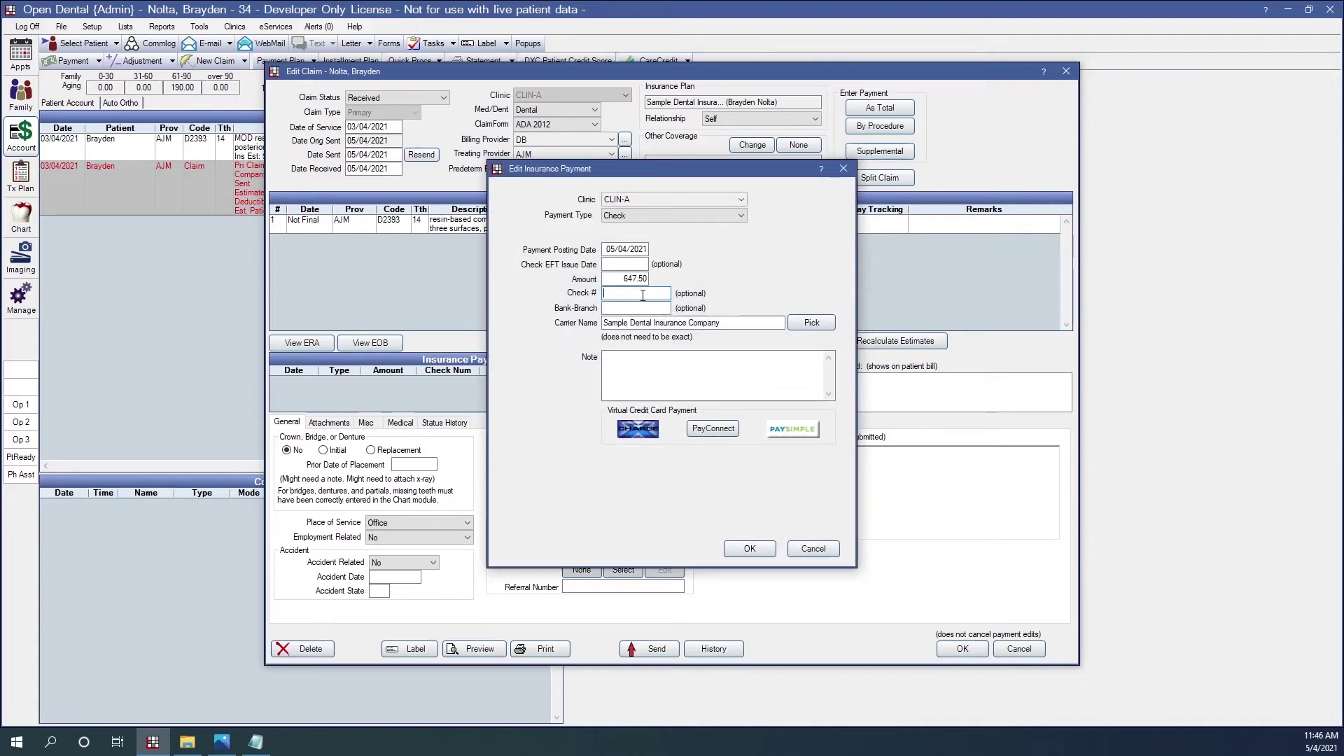
pyautogui.write('1234')
pyautogui.click(748, 549)
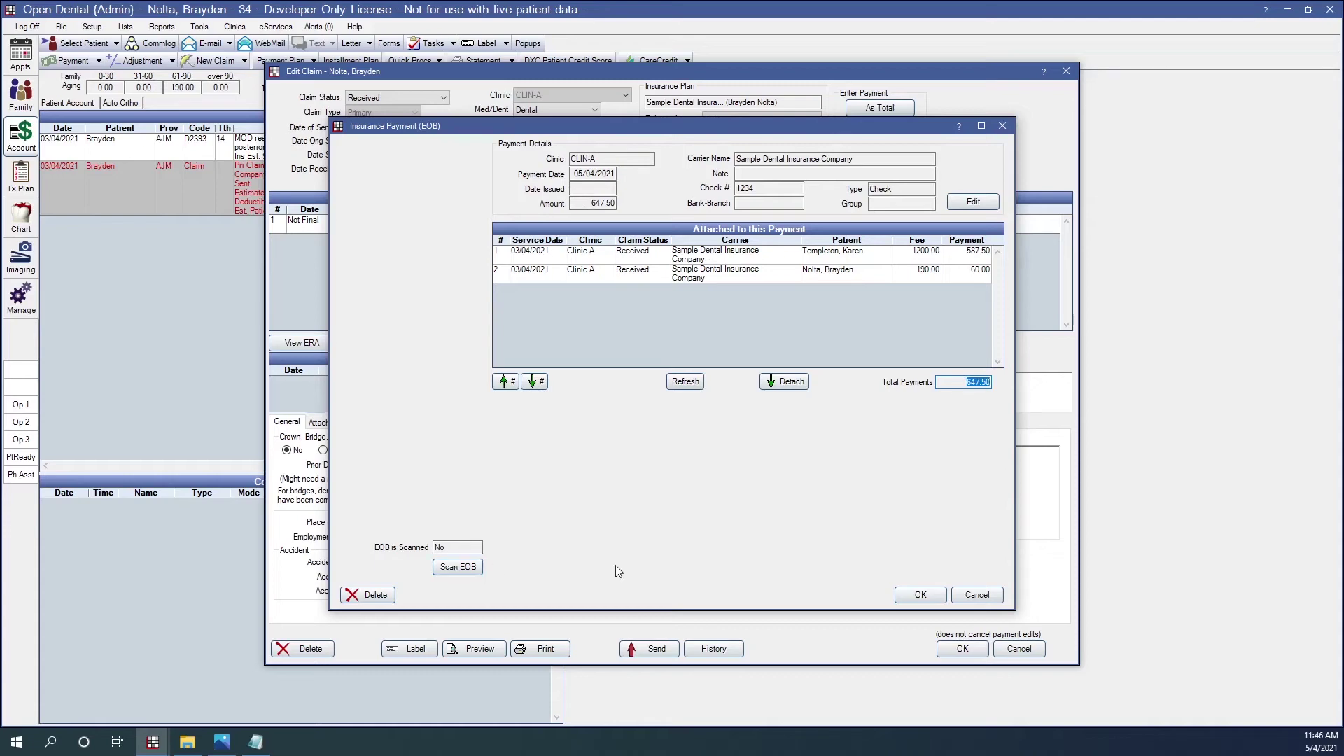
pyautogui.click(919, 595)
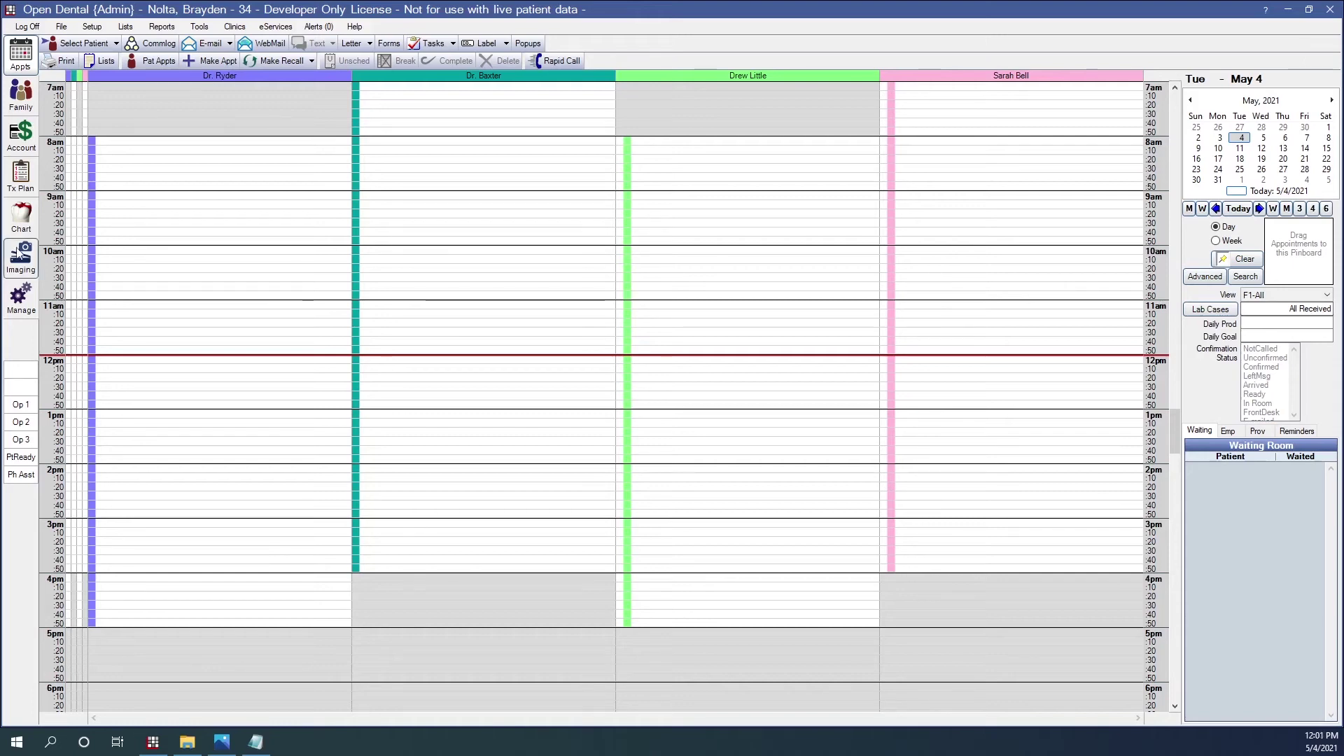
# - Switch to the Manage module
pyautogui.click(21, 300)
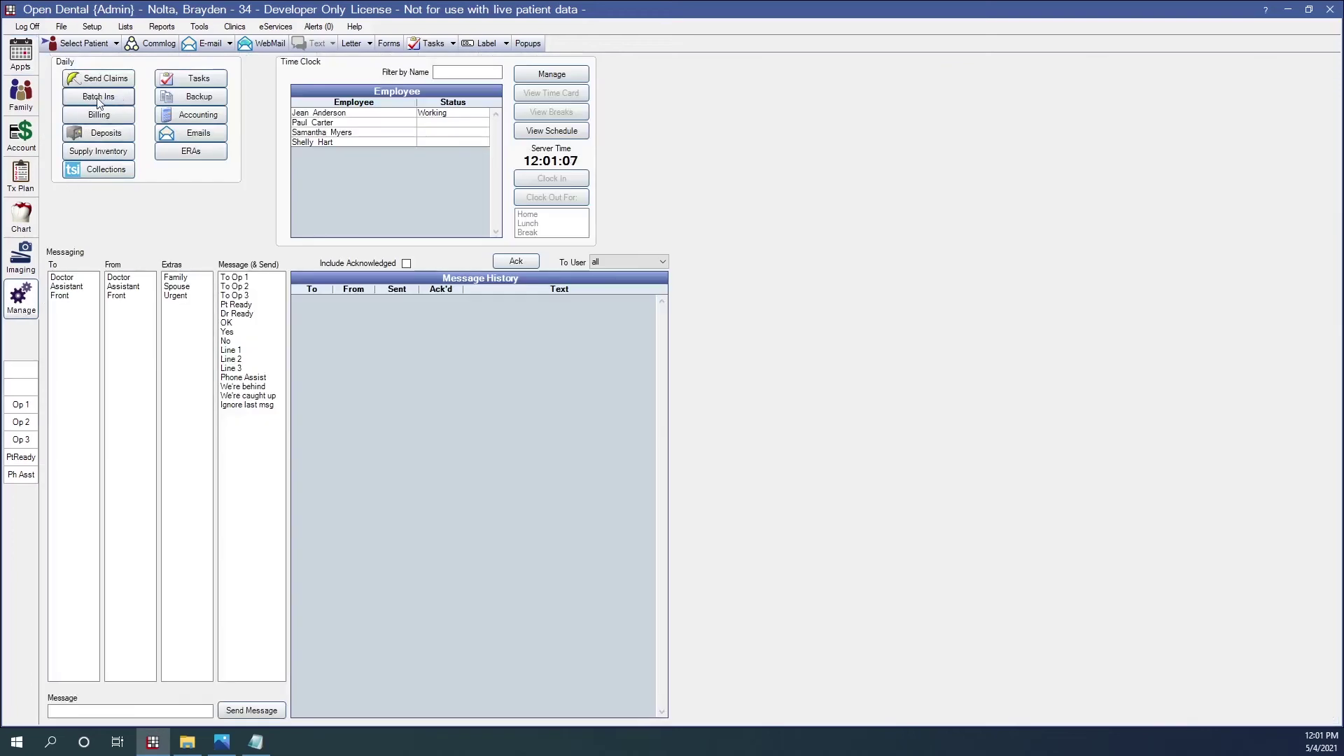
# - Create a batch insurance check 1234 for 647.50 from Sample Dental Insurance Company
pyautogui.click(98, 97)
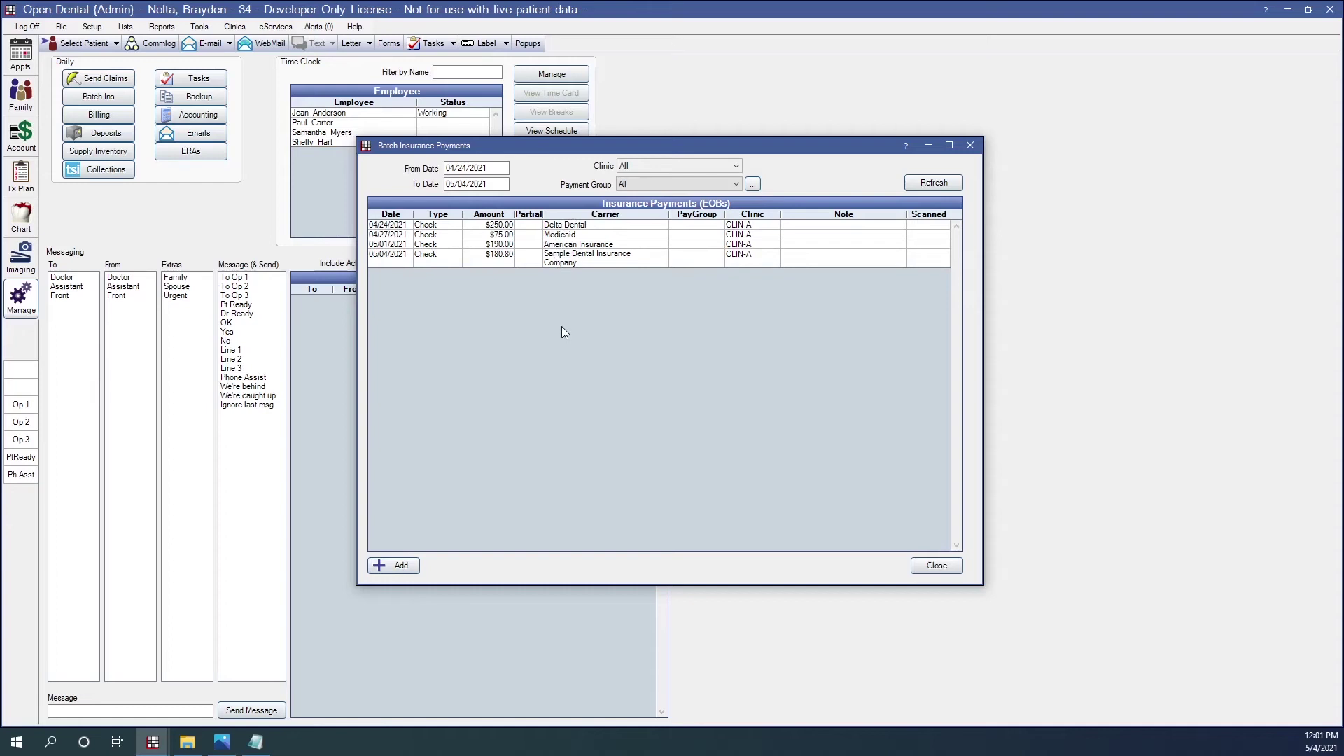
pyautogui.click(396, 564)
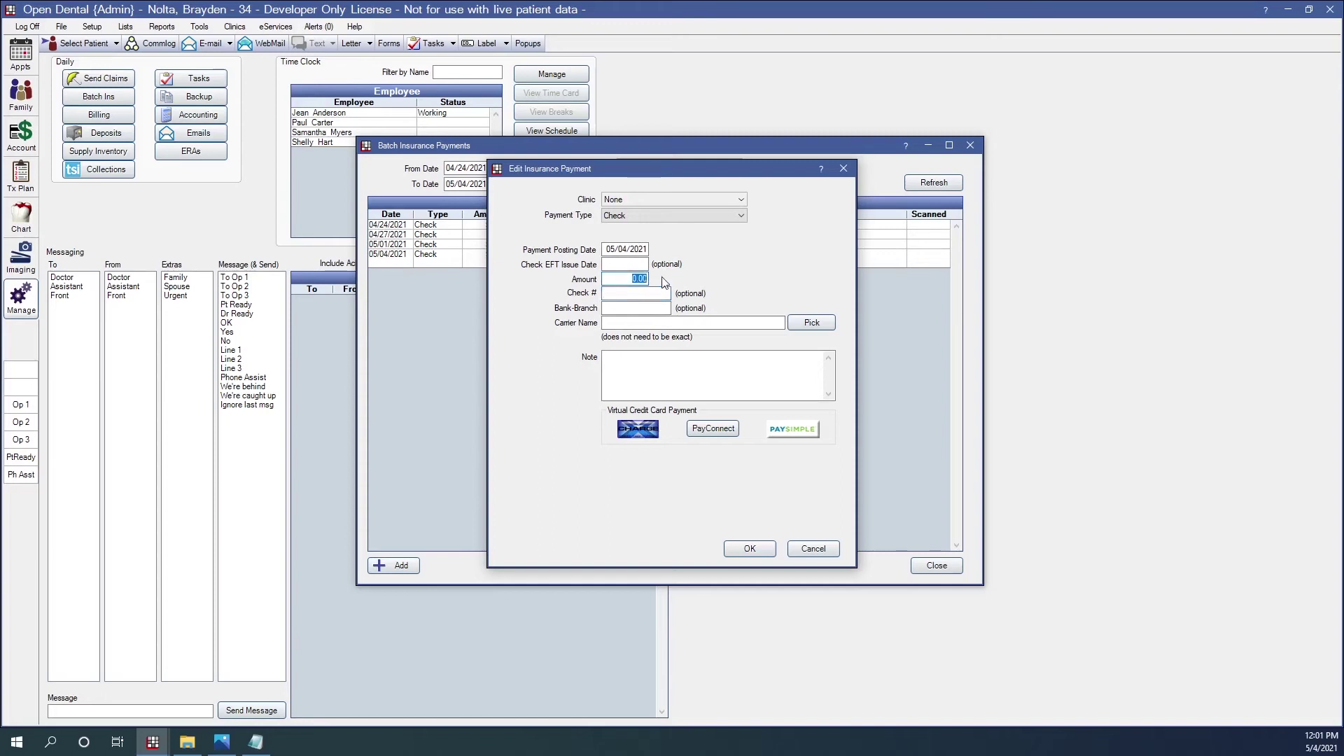
pyautogui.write('647.50')
pyautogui.press('Tab')
pyautogui.write('12')
pyautogui.write('4')
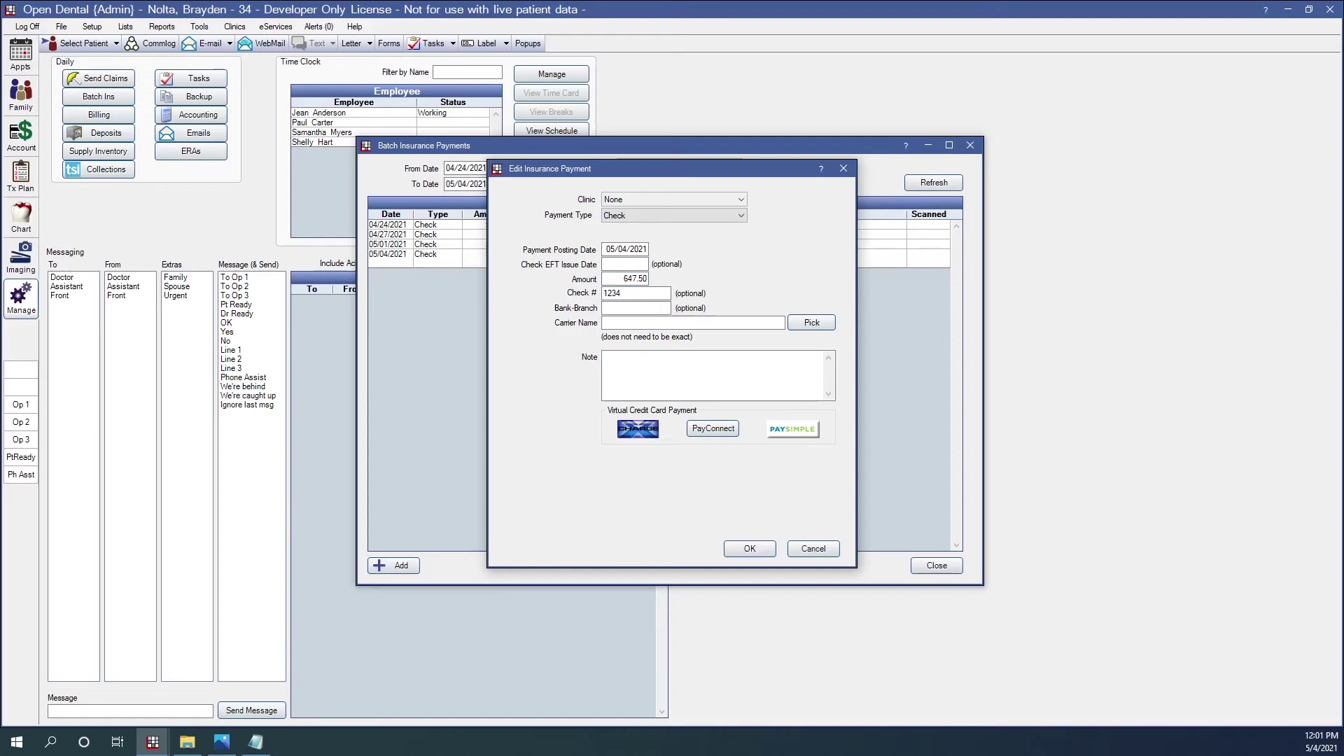
pyautogui.click(811, 323)
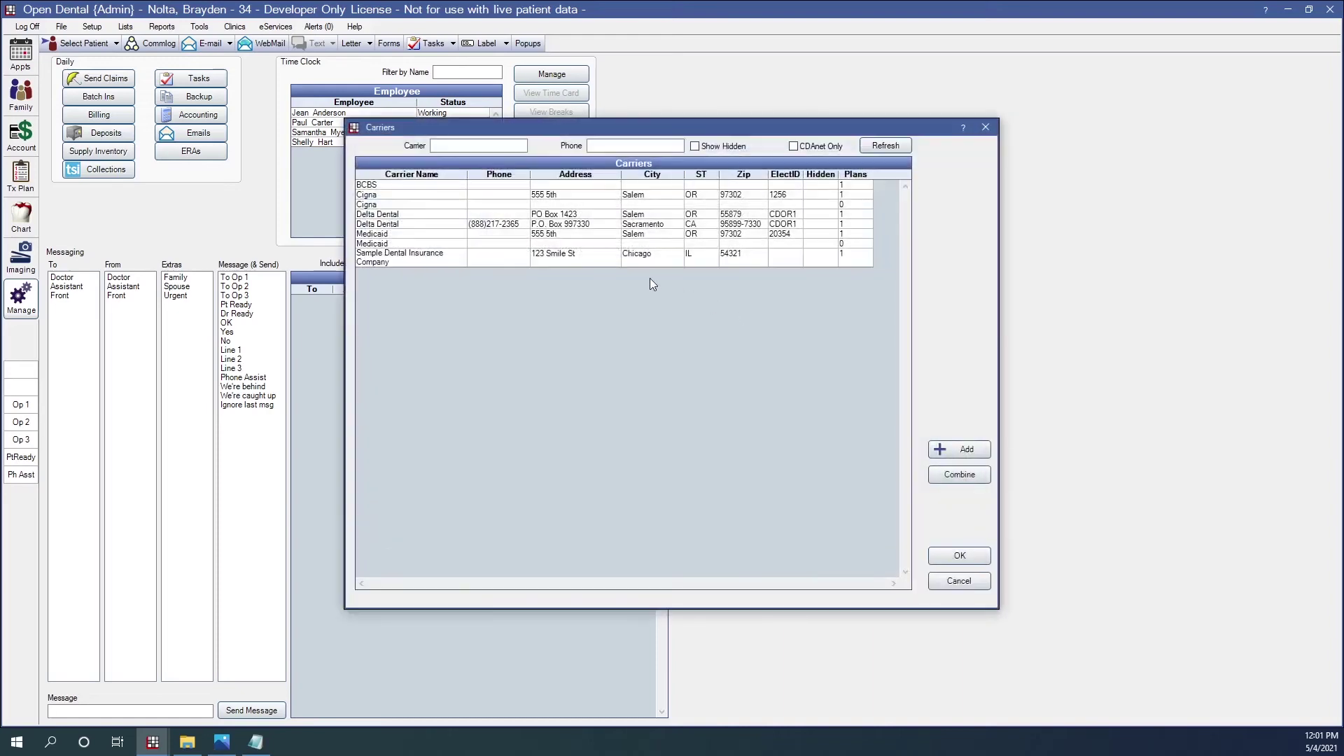
pyautogui.doubleClick(426, 254)
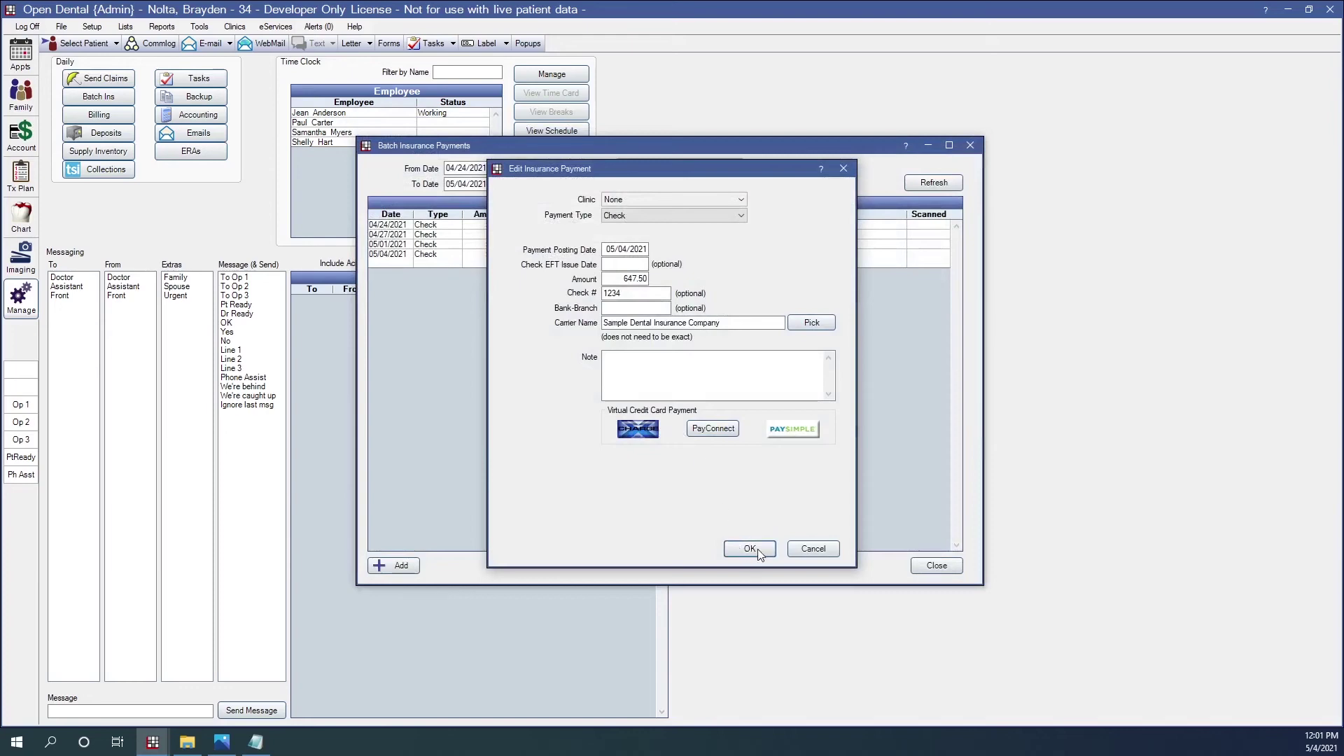
# - Save the check and pay the 190.00 composite-filling claim 60.00 by procedure
pyautogui.click(749, 549)
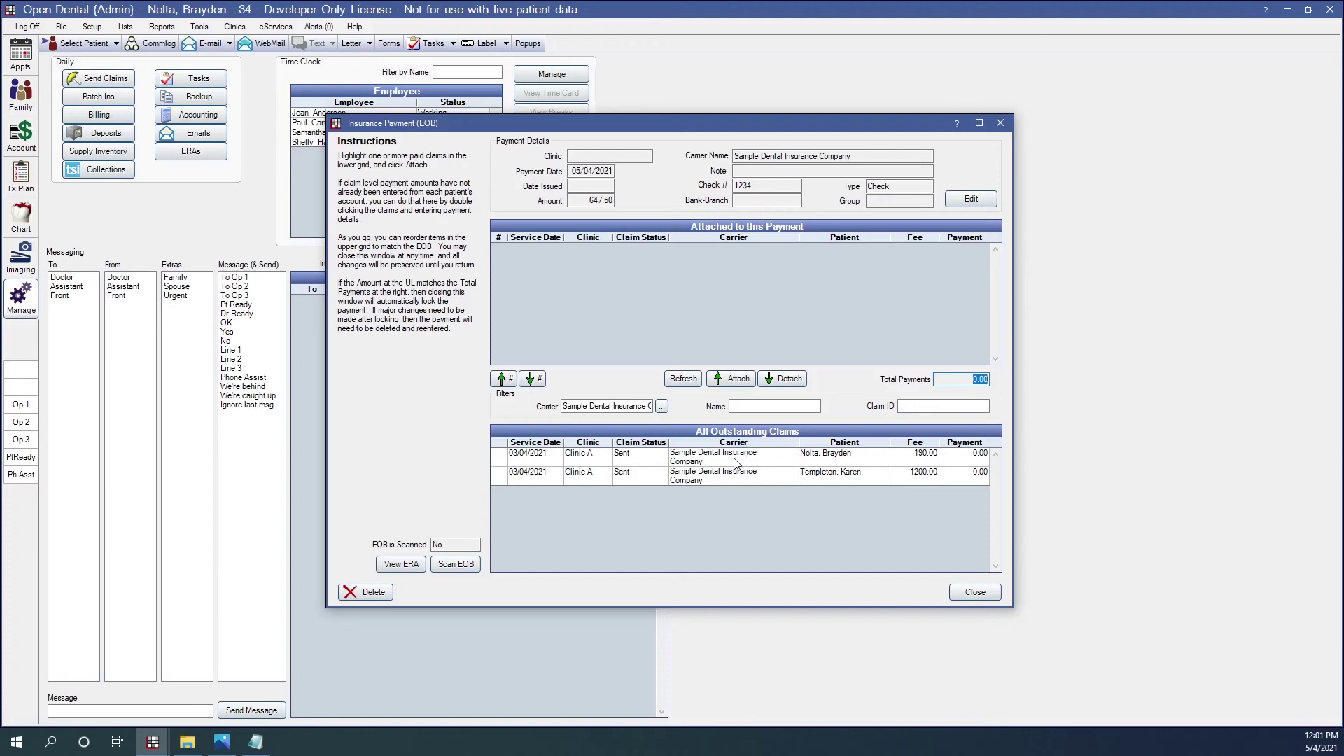
pyautogui.doubleClick(734, 459)
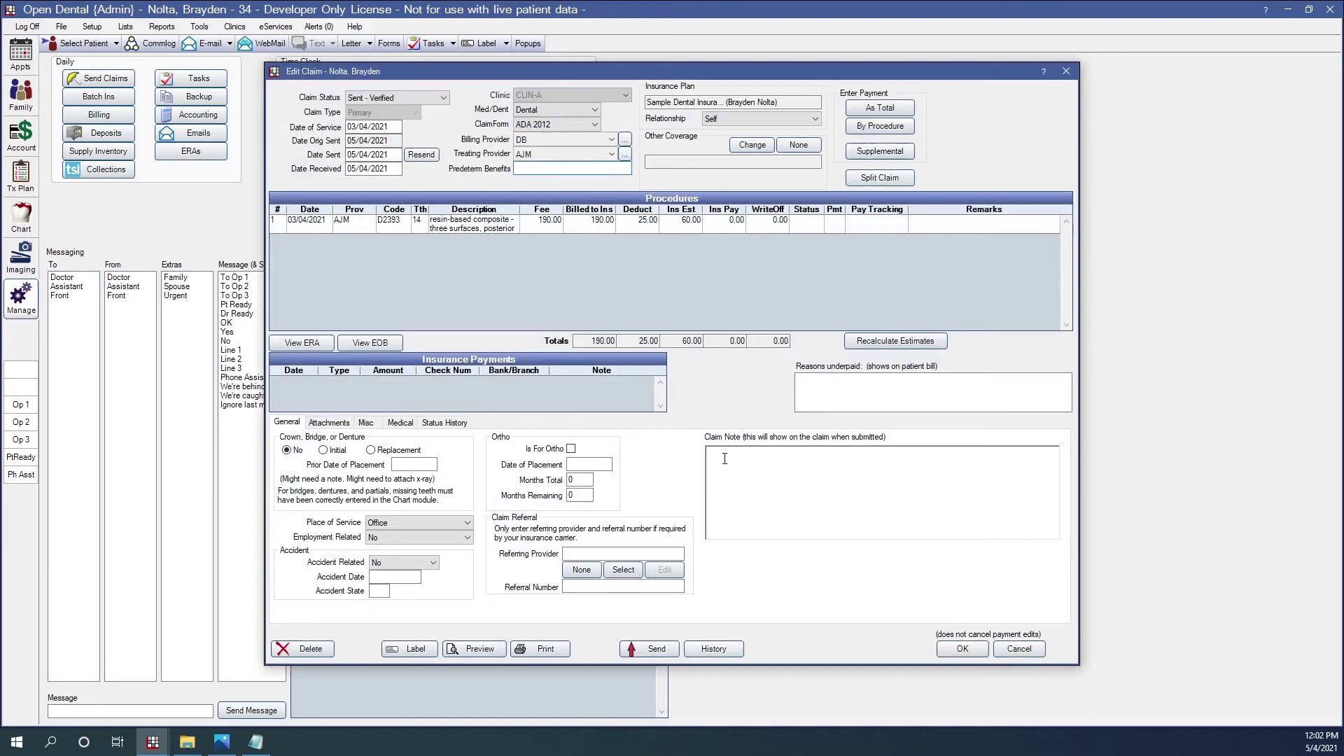
pyautogui.click(892, 132)
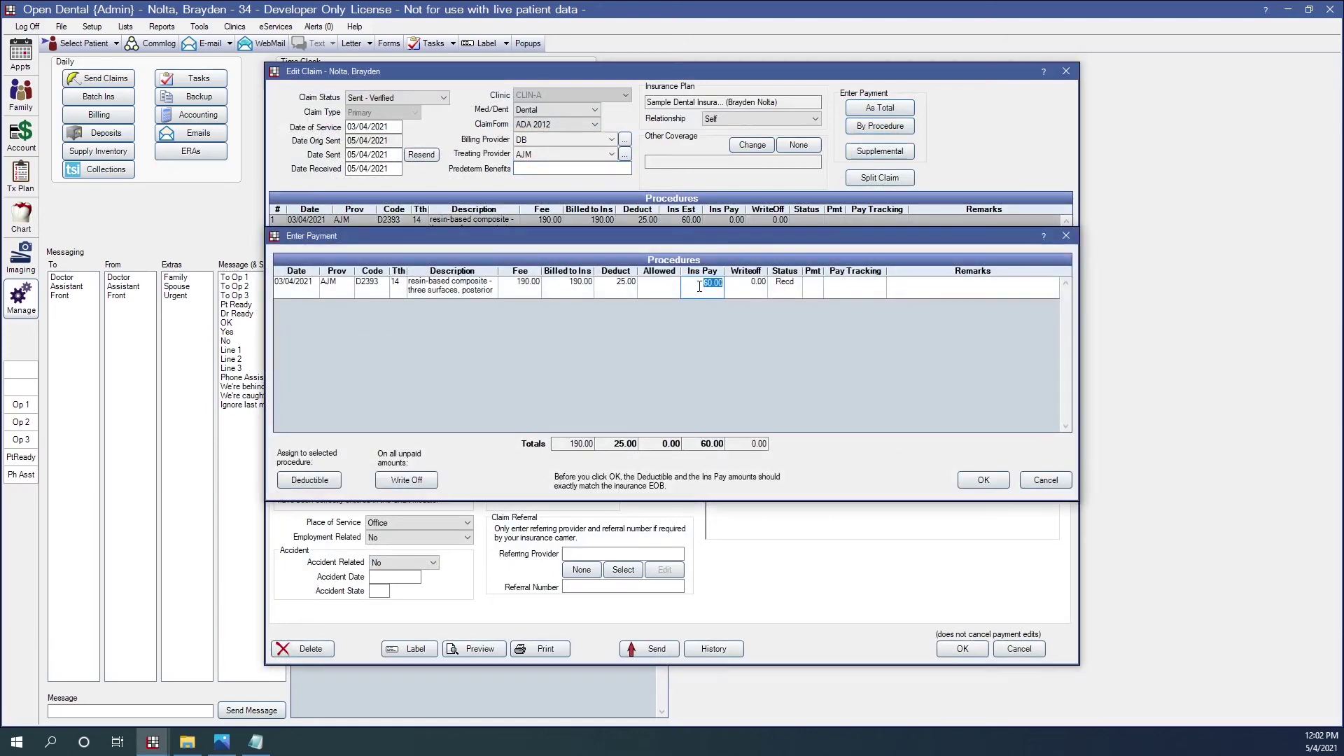
pyautogui.click(984, 479)
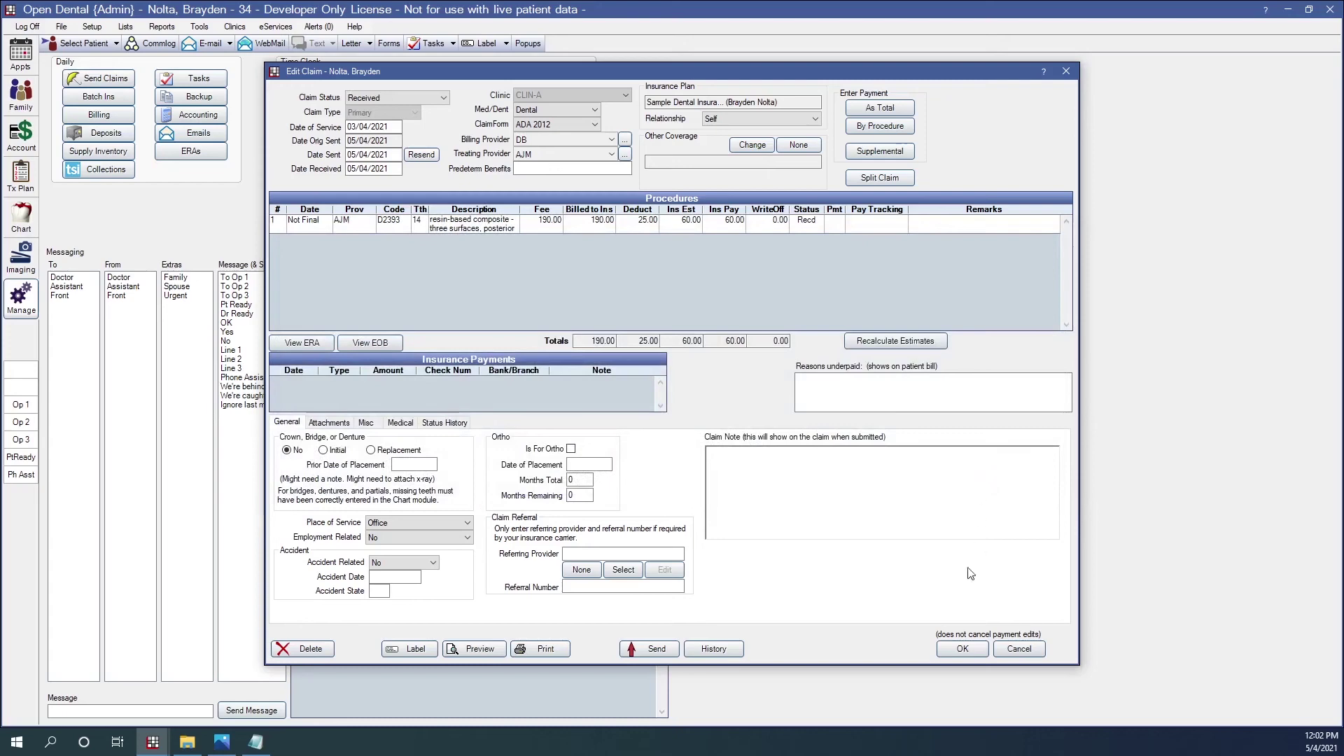
pyautogui.click(963, 648)
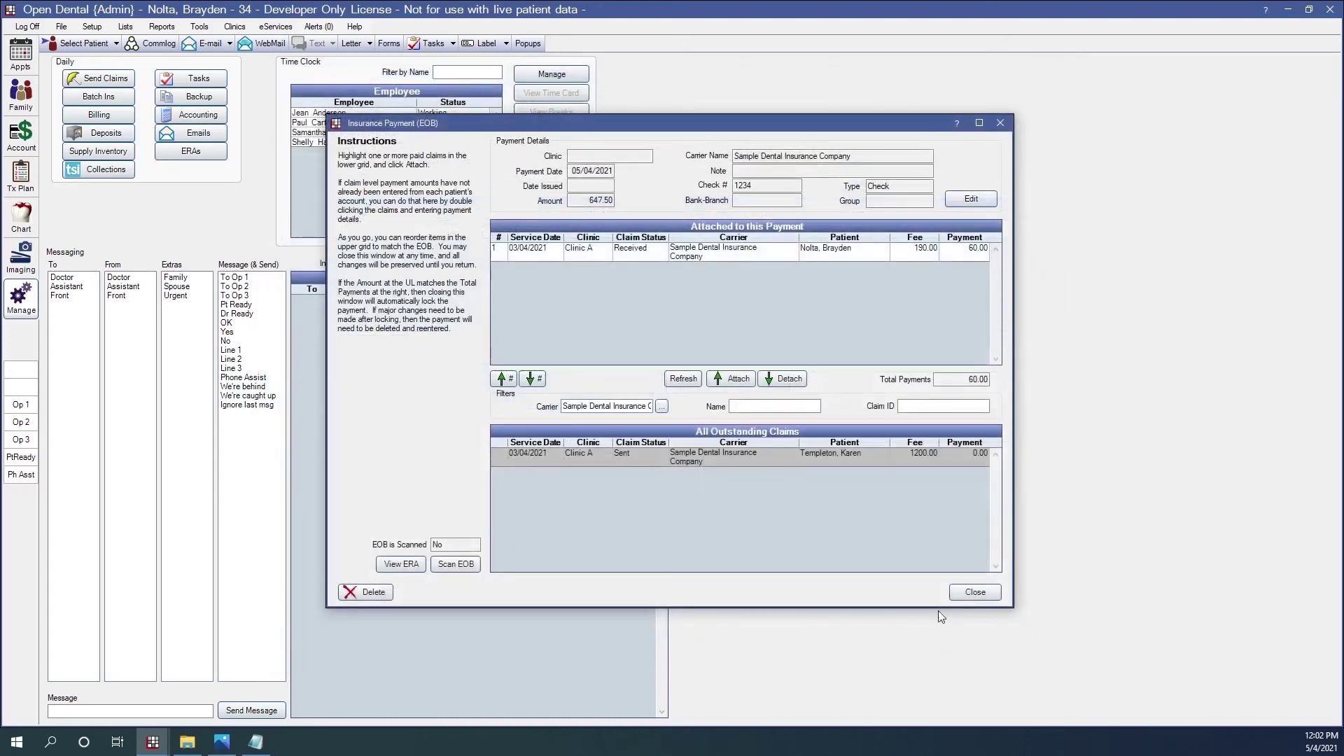
# - Pay the 1200.00 crown claim 587.50 by procedure and attach it to the check
pyautogui.doubleClick(779, 456)
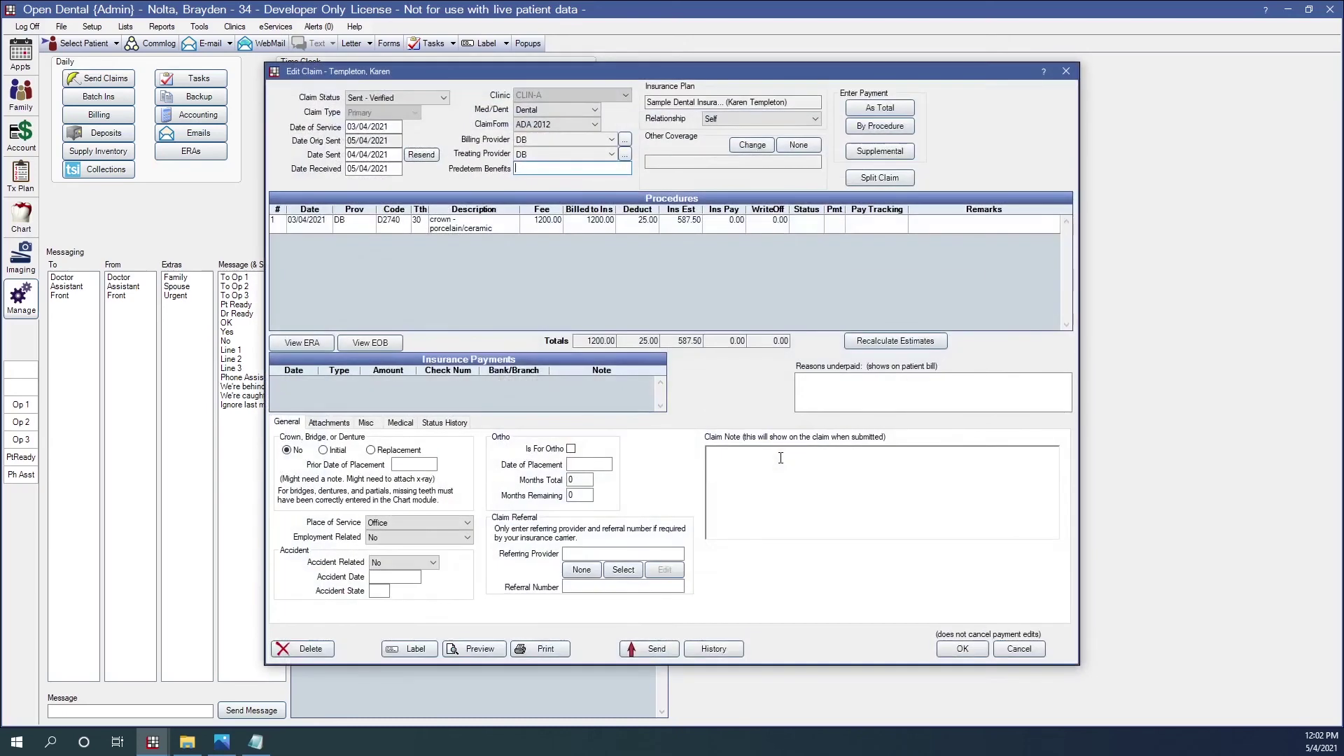
pyautogui.click(873, 127)
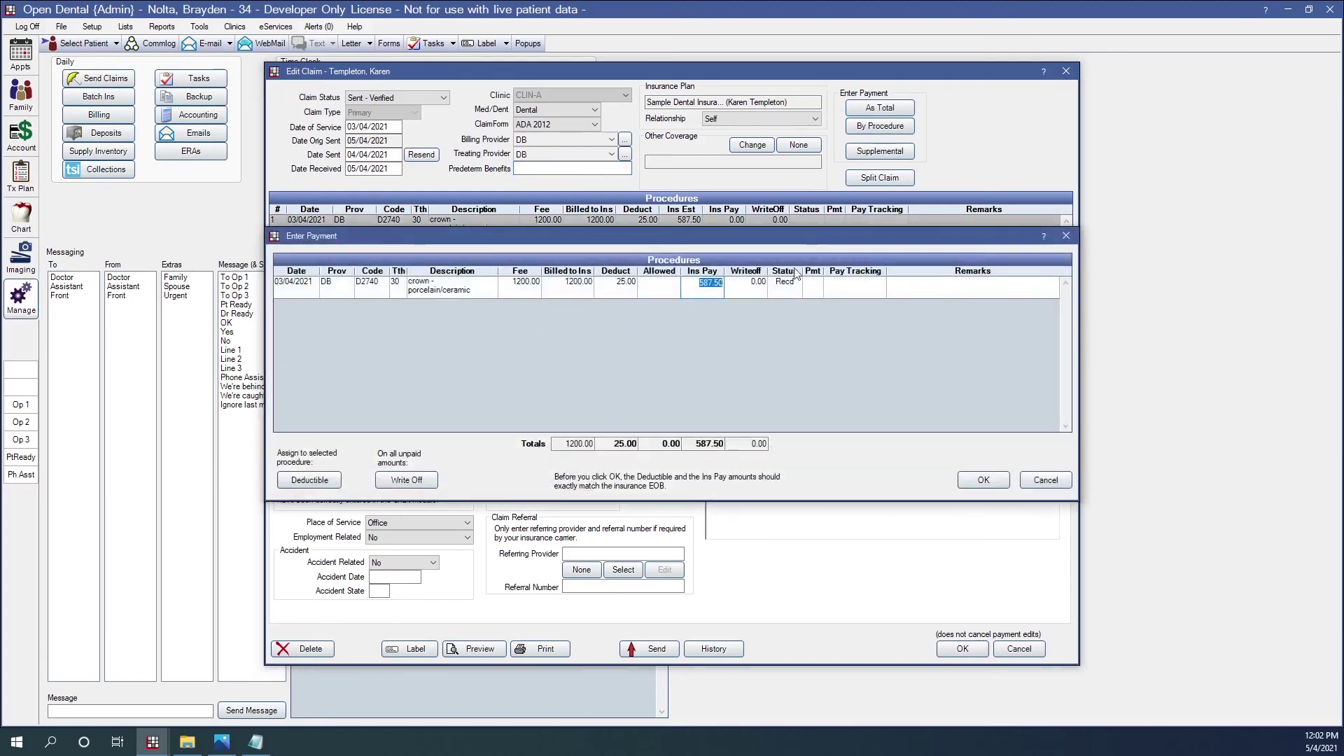
pyautogui.click(984, 480)
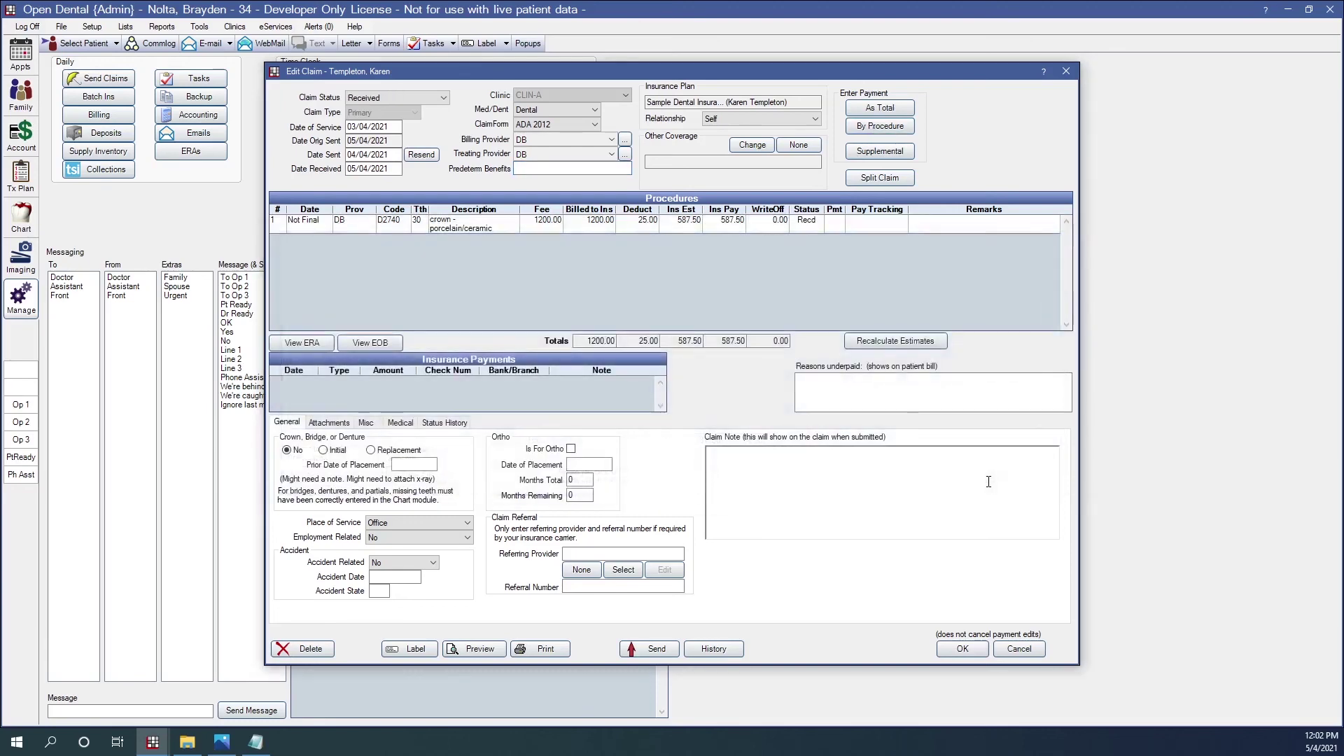
pyautogui.click(962, 649)
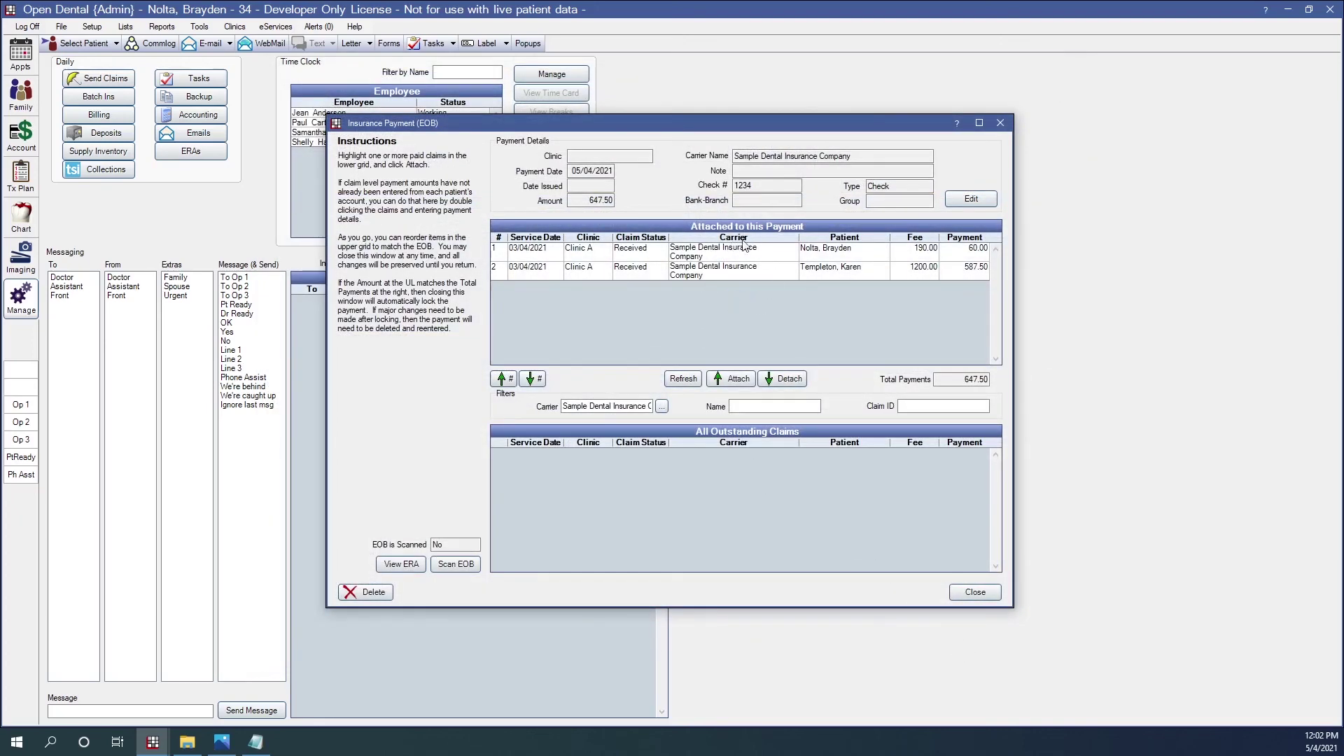
# - Confirm total payments match the 647.50 check, then close the payment and batch list
pyautogui.click(960, 379)
pyautogui.click(592, 202)
pyautogui.click(975, 592)
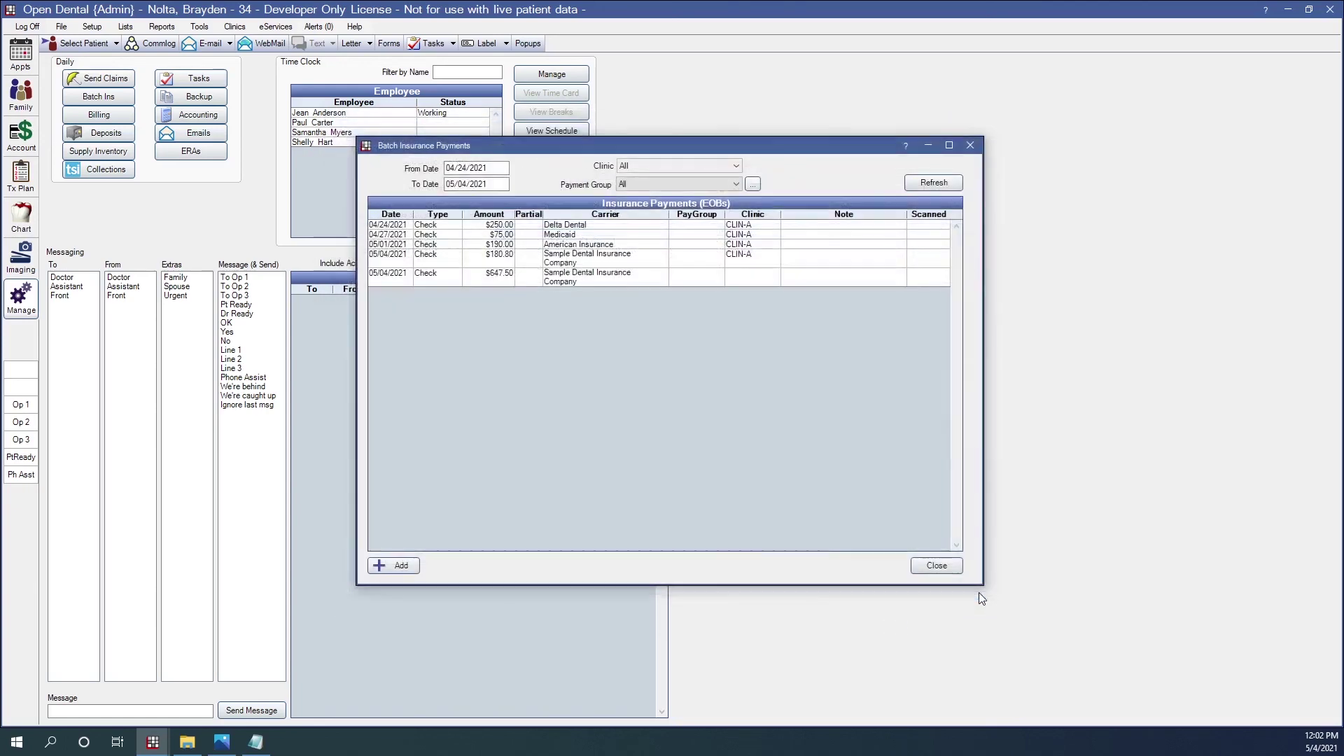
pyautogui.click(951, 565)
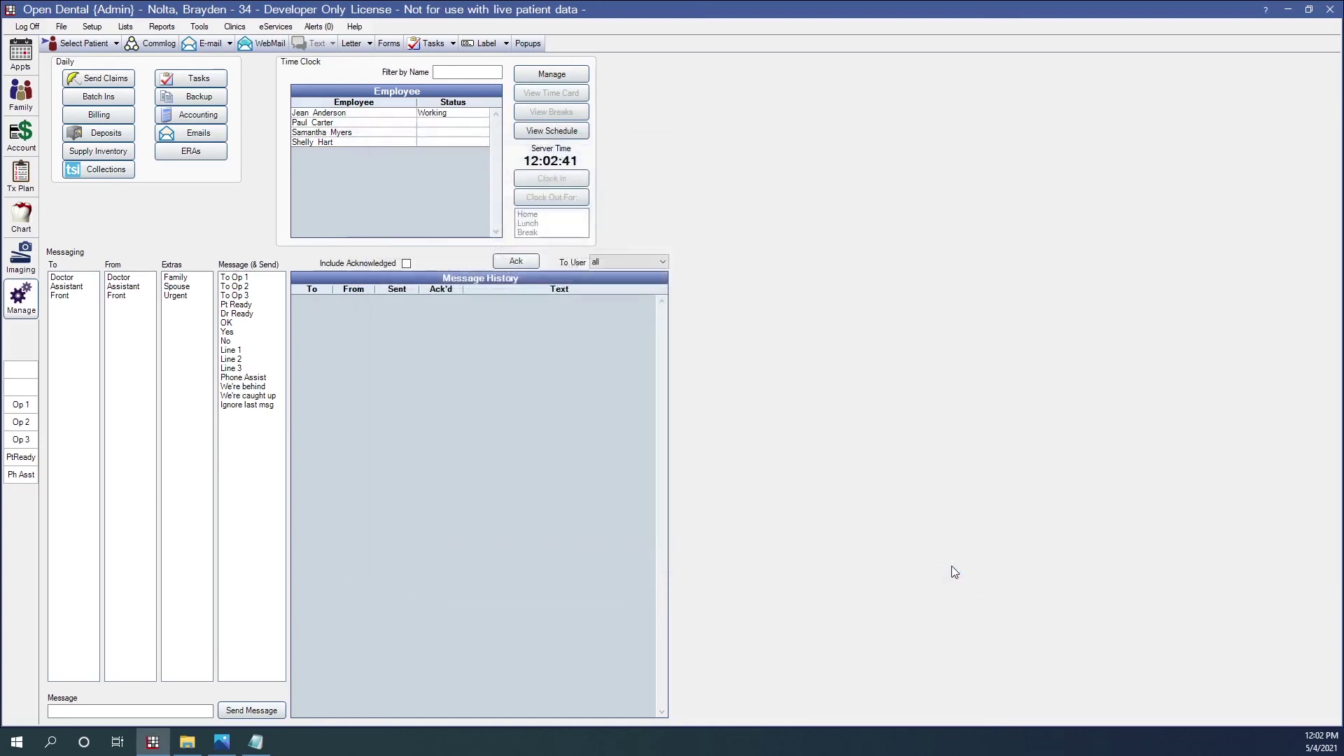